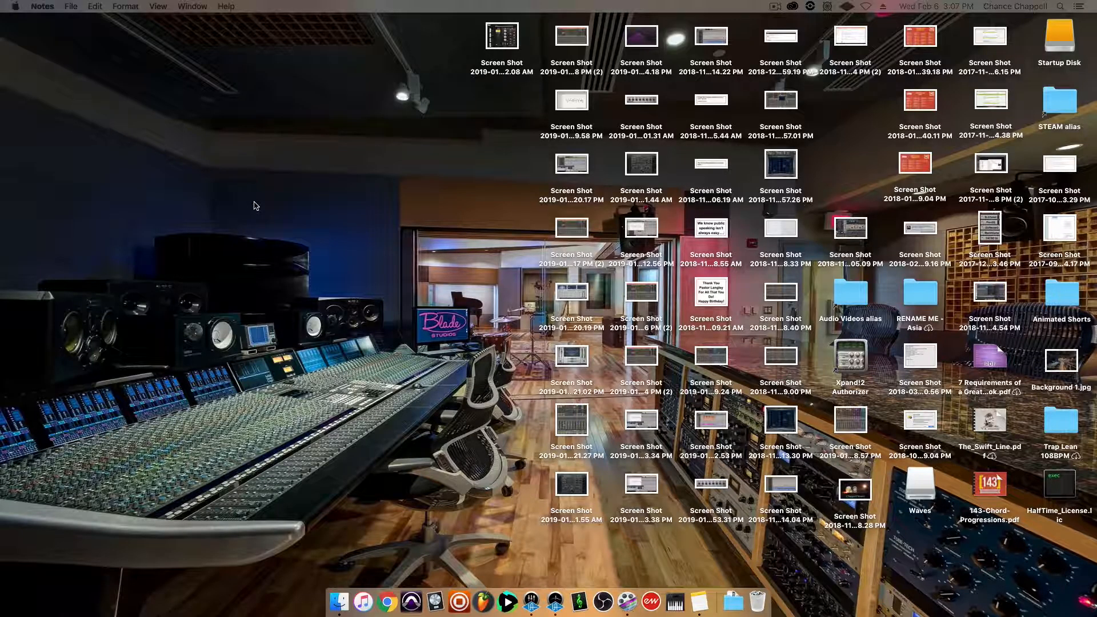
Open Pro Tools and review the I/O Settings, Sample Rate and Bit Depth choices for a new session
{"action": "left_click", "coordinate": [412, 601]}
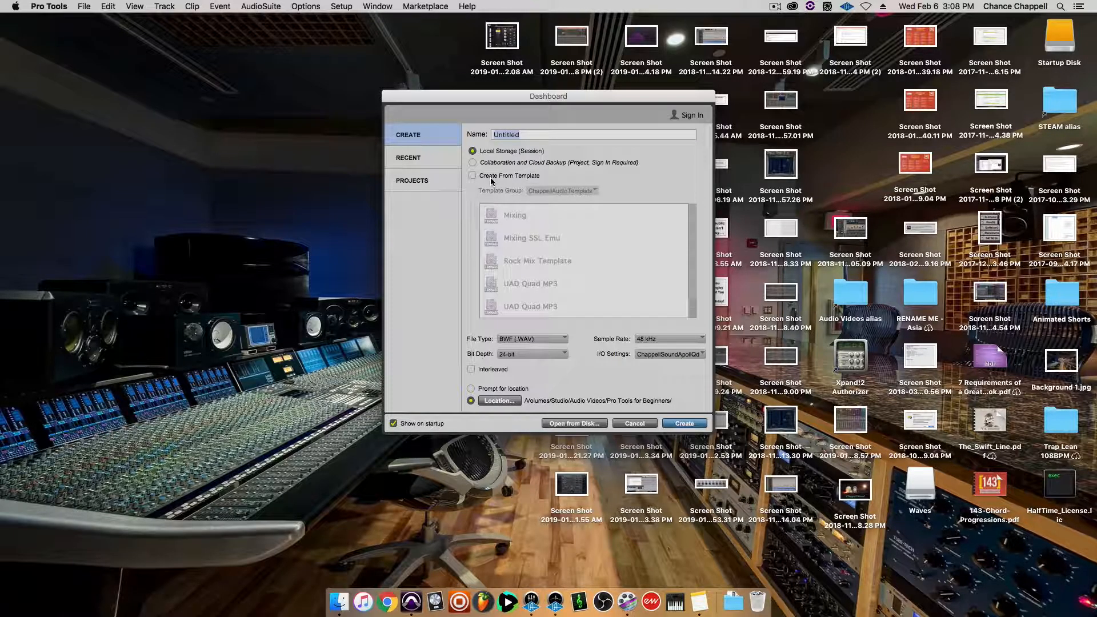
{"action": "left_click", "coordinate": [664, 355]}
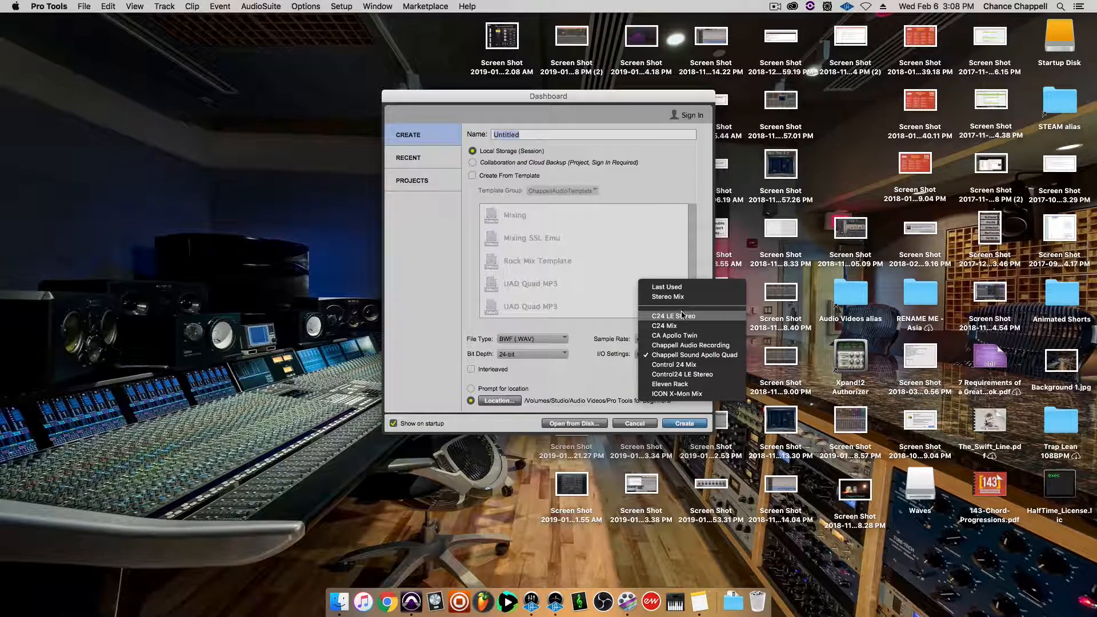
{"action": "left_click", "coordinate": [683, 358]}
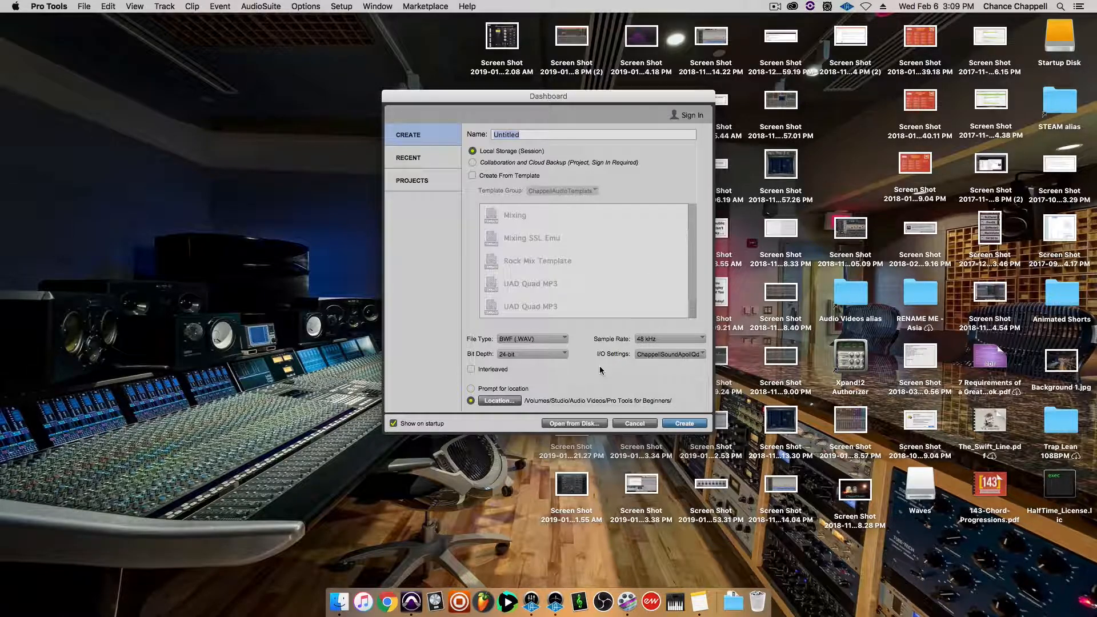
{"action": "left_click", "coordinate": [672, 356]}
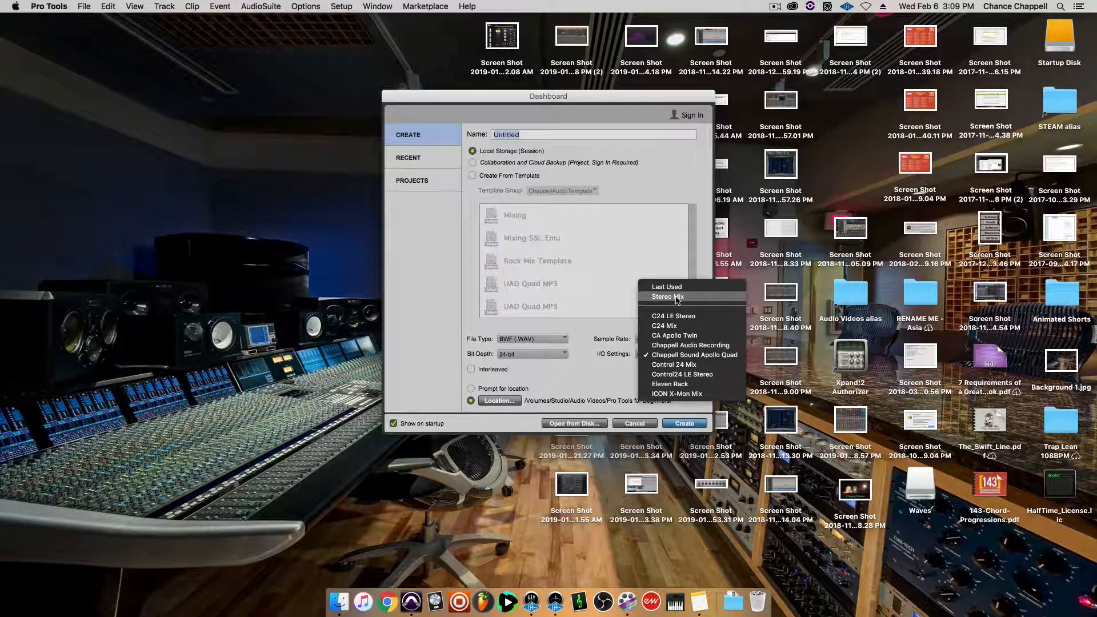
{"action": "left_click", "coordinate": [588, 366]}
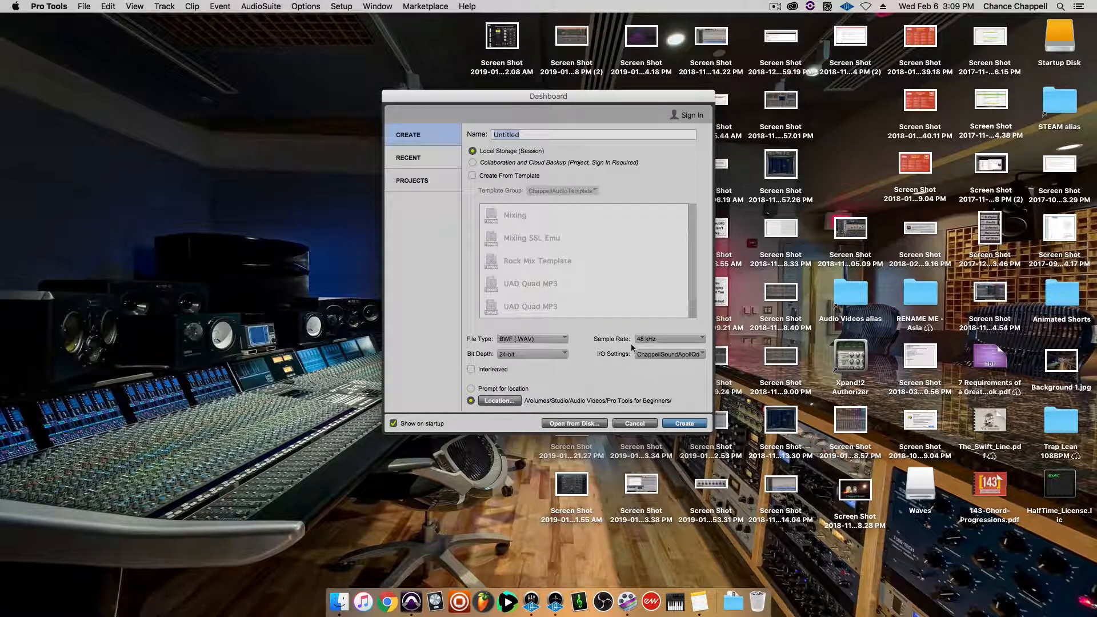
{"action": "left_click", "coordinate": [646, 343]}
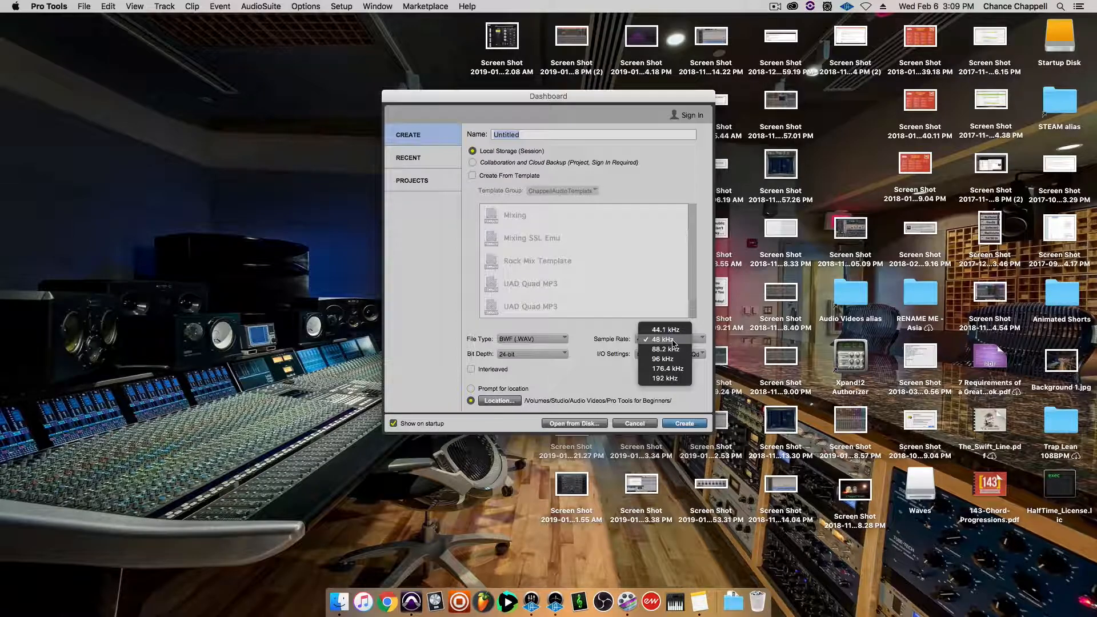
{"action": "left_click", "coordinate": [615, 355]}
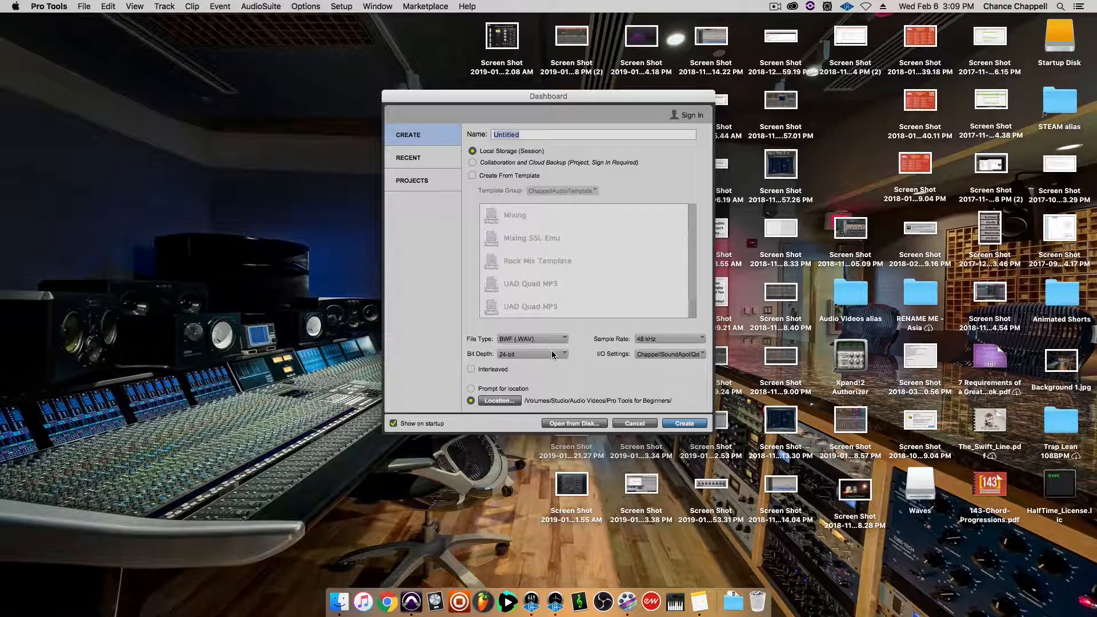
{"action": "left_click", "coordinate": [553, 355]}
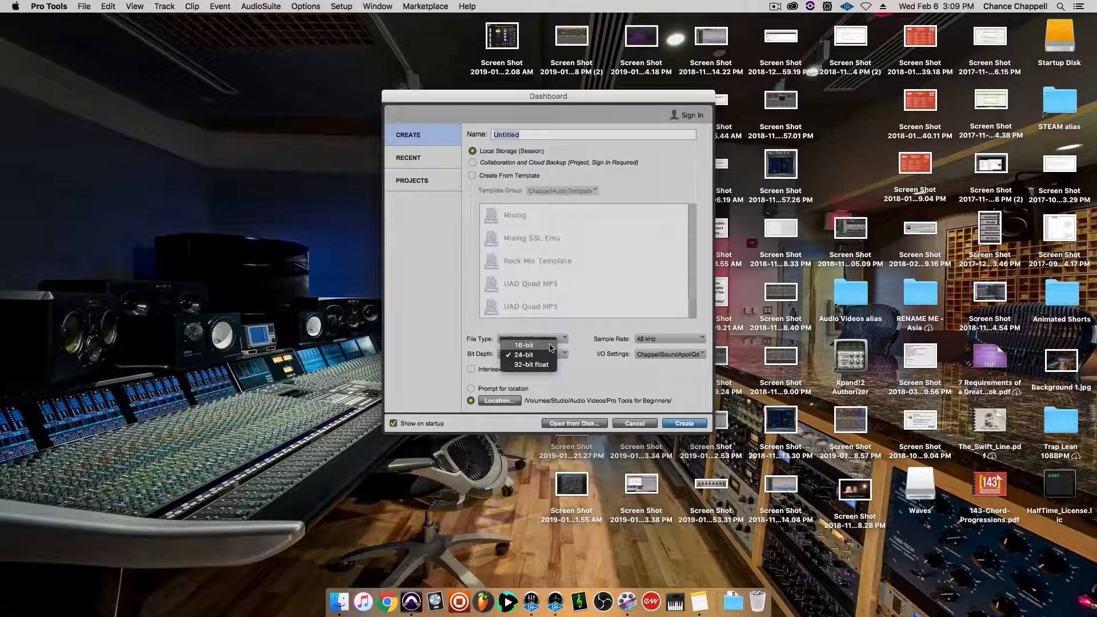
{"action": "left_click", "coordinate": [589, 360]}
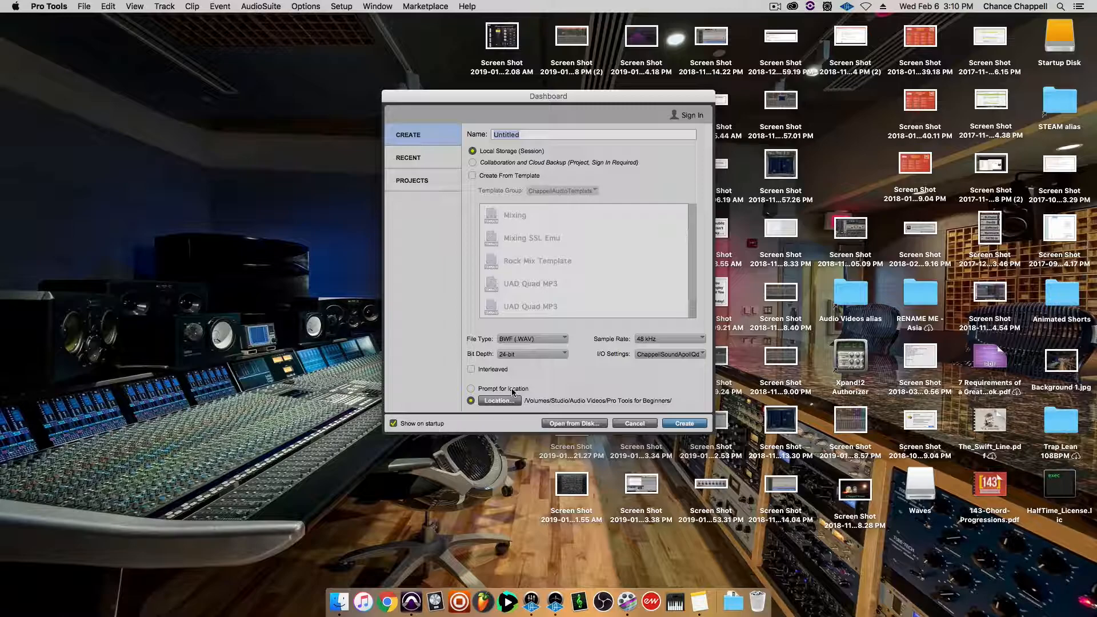
Open the recent session Loving You 48 and switch to the Mix window and back to the Edit window
{"action": "left_click", "coordinate": [413, 163]}
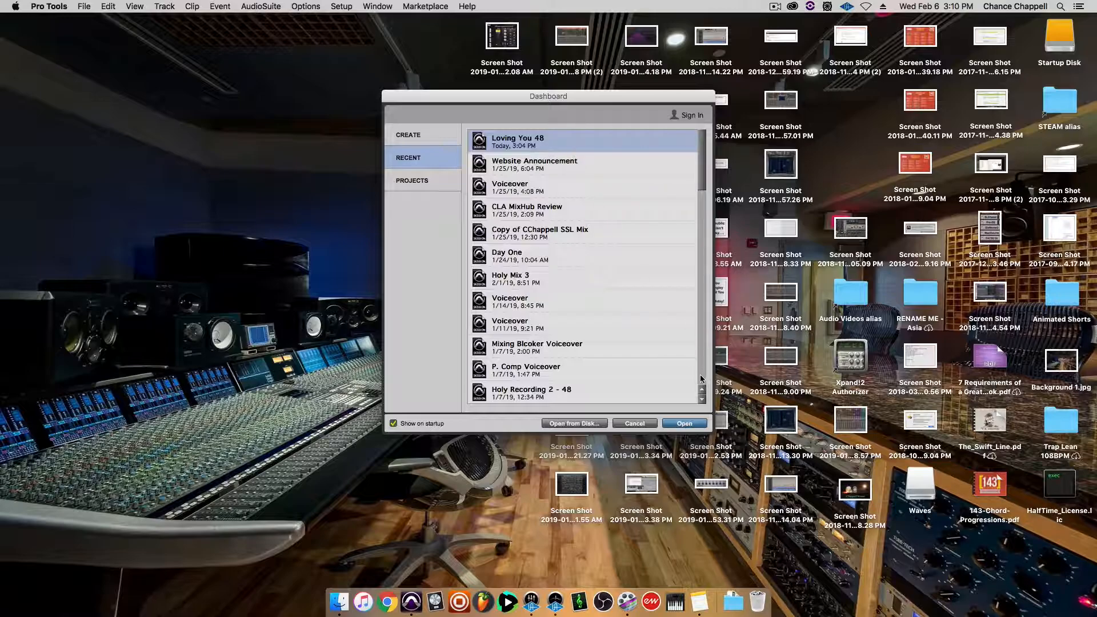
{"action": "left_click", "coordinate": [691, 425]}
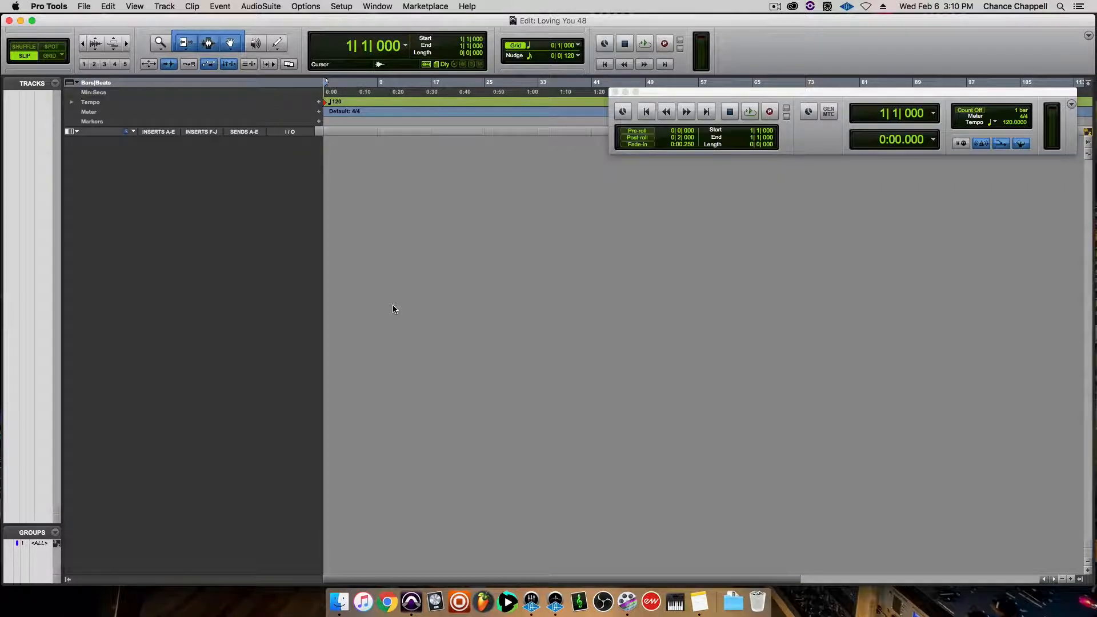
{"action": "key", "text": "super+equal"}
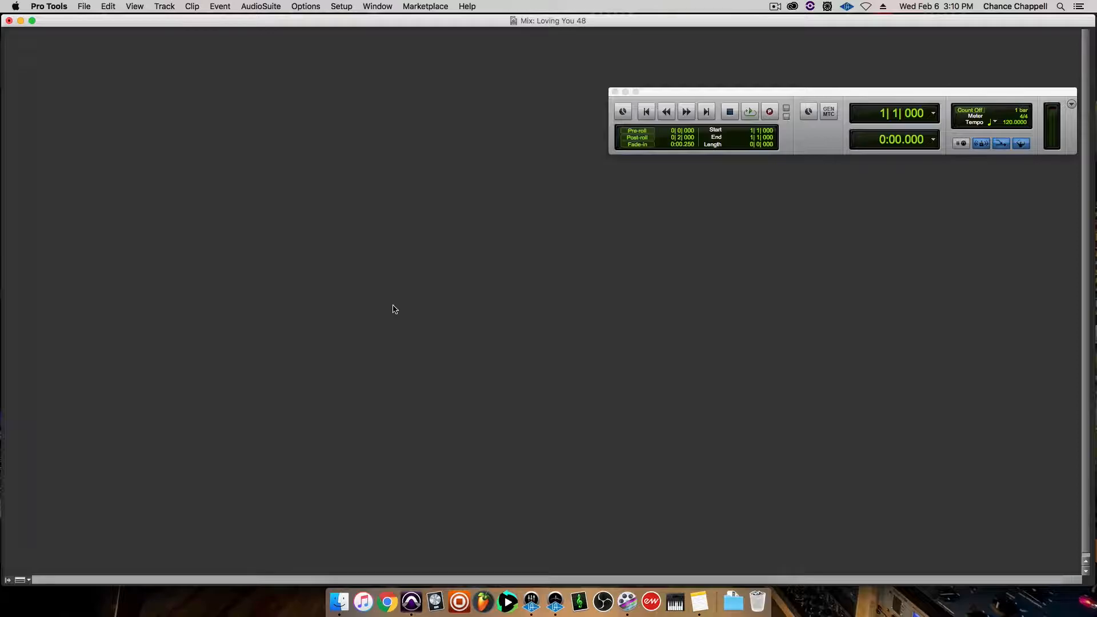
{"action": "key", "text": "super+equal"}
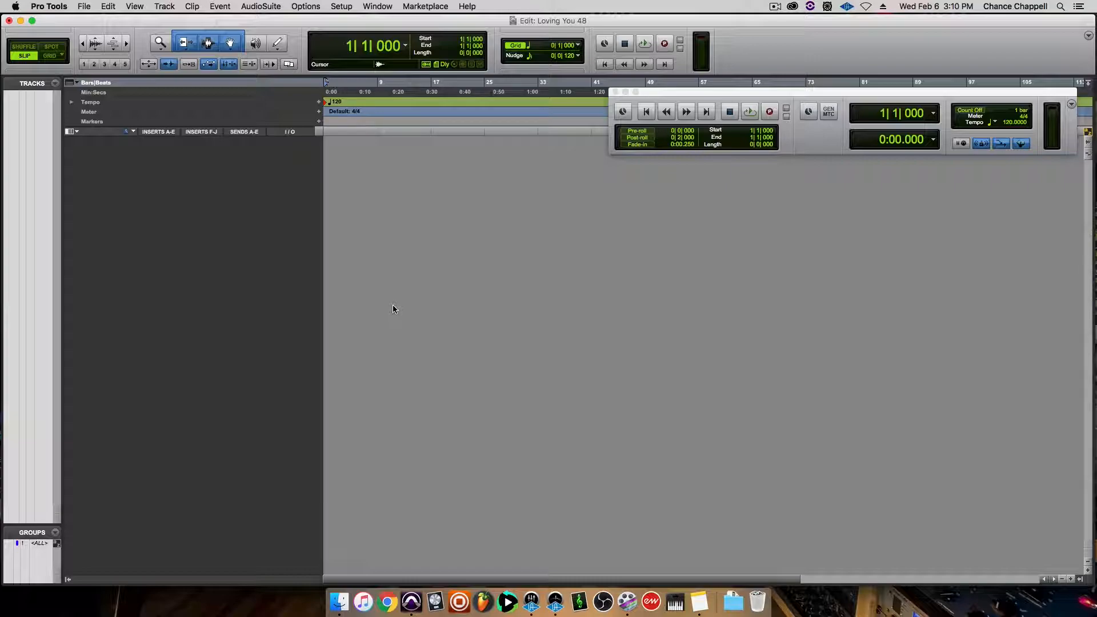
Cycle through the available track types for a new track and create one mono audio track with a Samples timebase
{"action": "key", "text": "super+shift+n"}
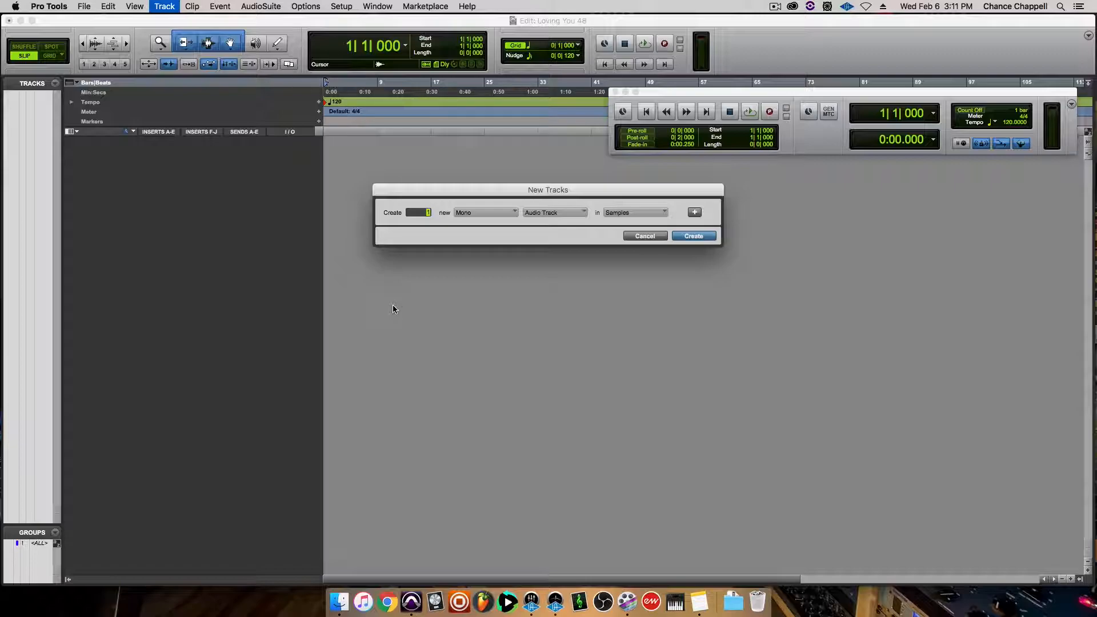
{"action": "key", "text": "super+Down"}
{"action": "key", "text": "super+Down"}
{"action": "key", "text": "super+Down"}
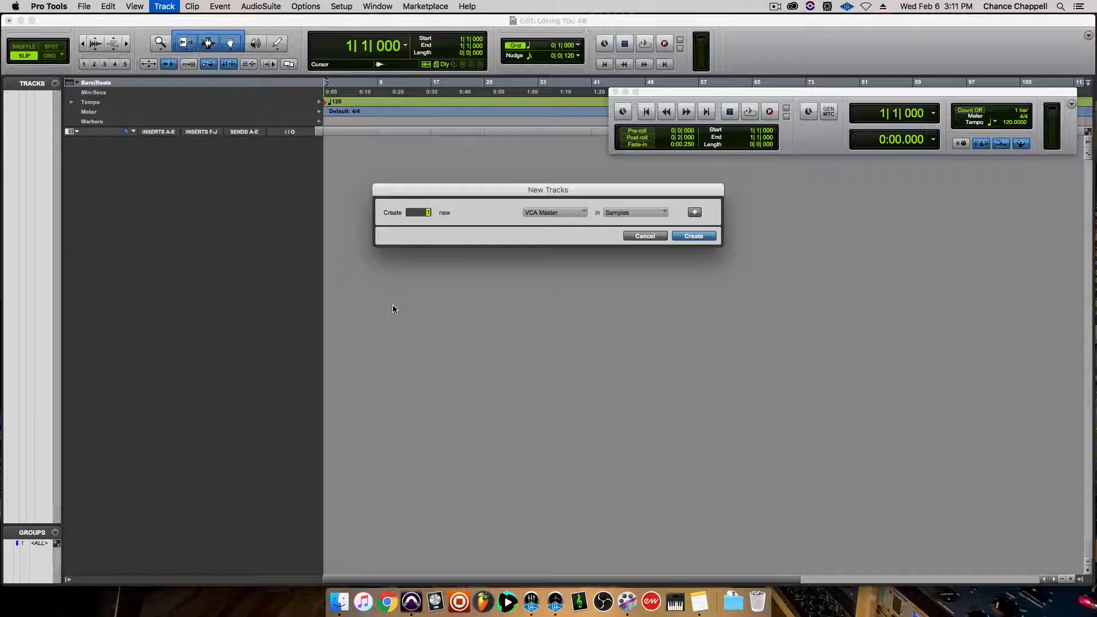
{"action": "key", "text": "super+Down"}
{"action": "key", "text": "super+Down"}
{"action": "key", "text": "super+Down"}
{"action": "key", "text": "super+Down"}
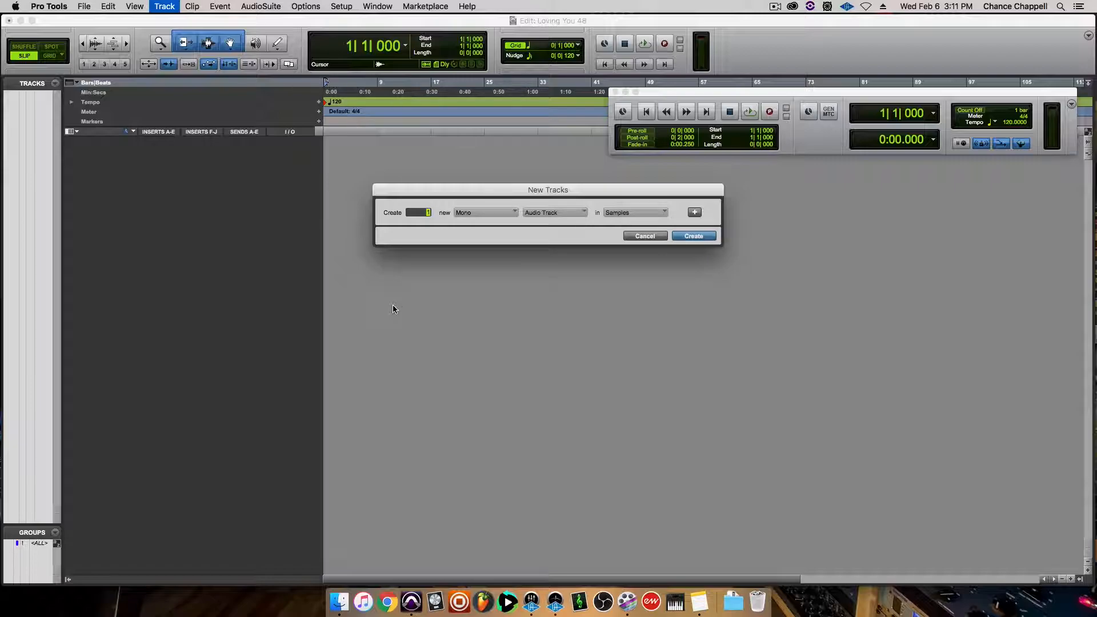
{"action": "key", "text": "Return"}
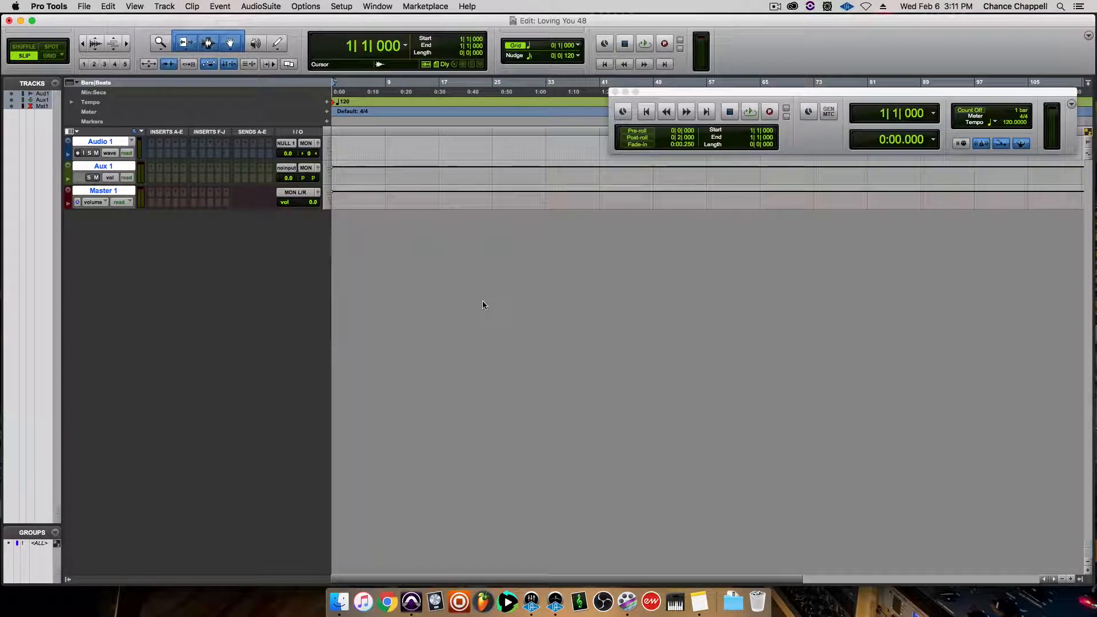
In the Mix window, add a send on Audio 1 to a new stereo aux input named reverb
{"action": "key", "text": "super+equal"}
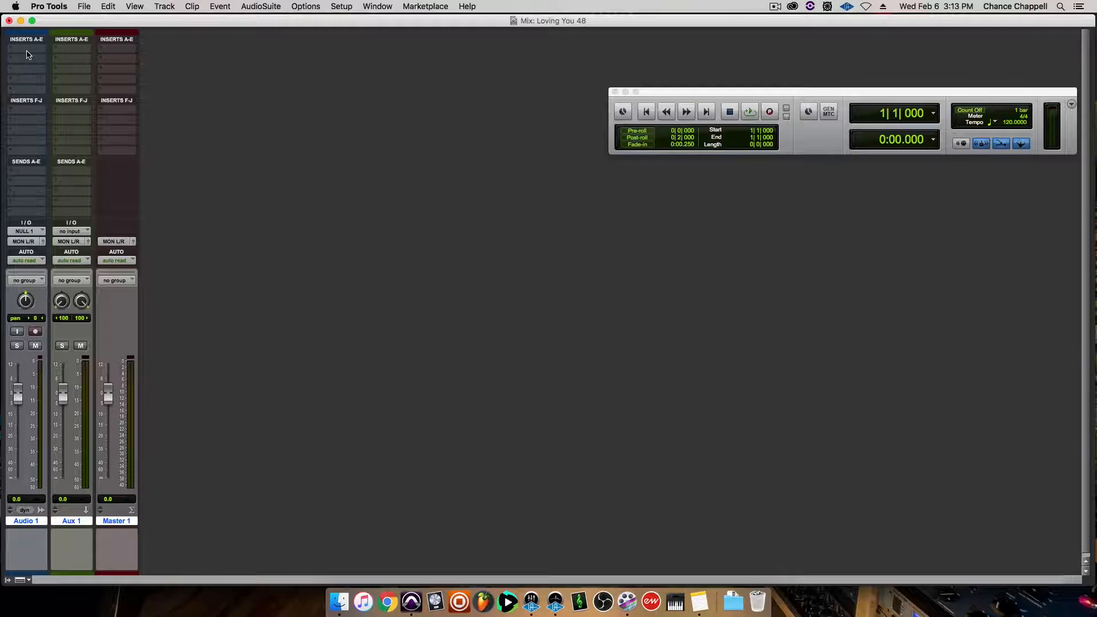
{"action": "left_click", "coordinate": [19, 174]}
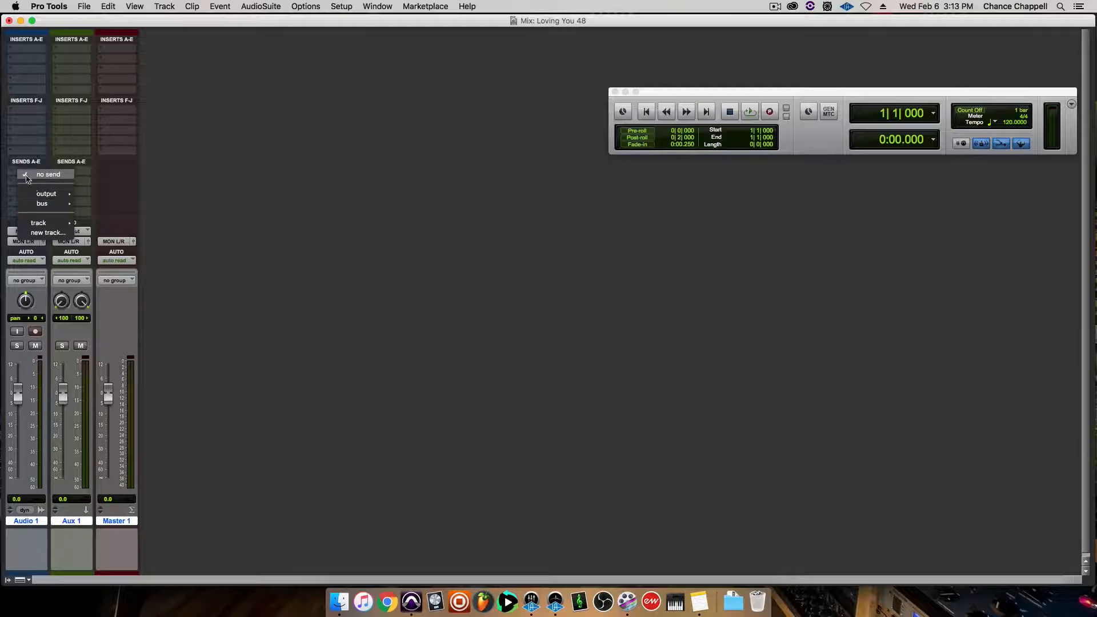
{"action": "left_click", "coordinate": [48, 233]}
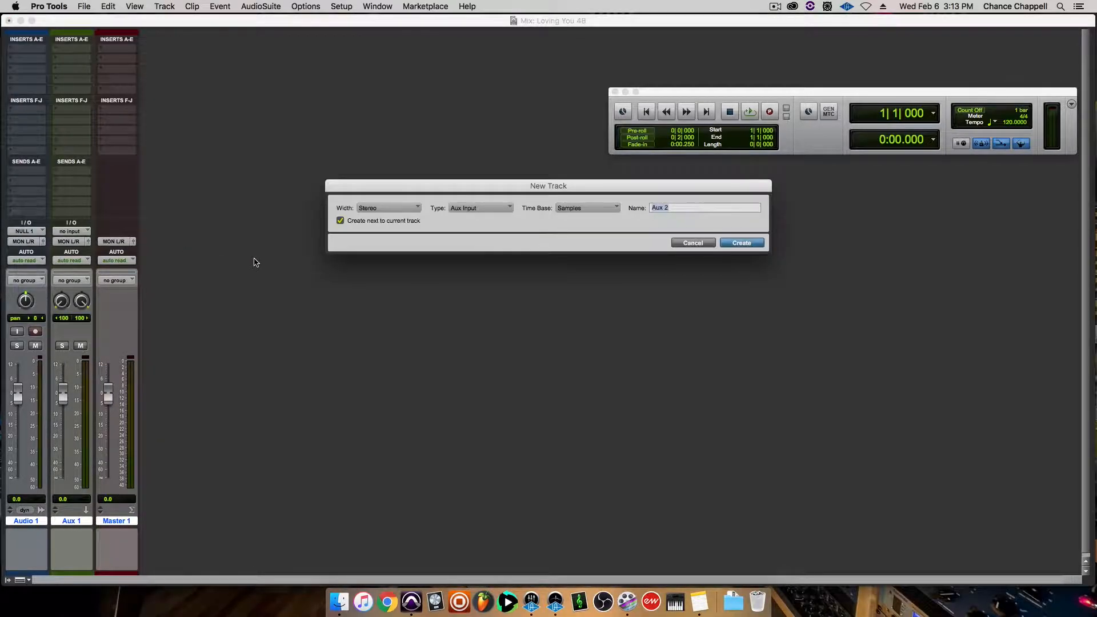
{"action": "type", "text": "reverb"}
{"action": "key", "text": "Return"}
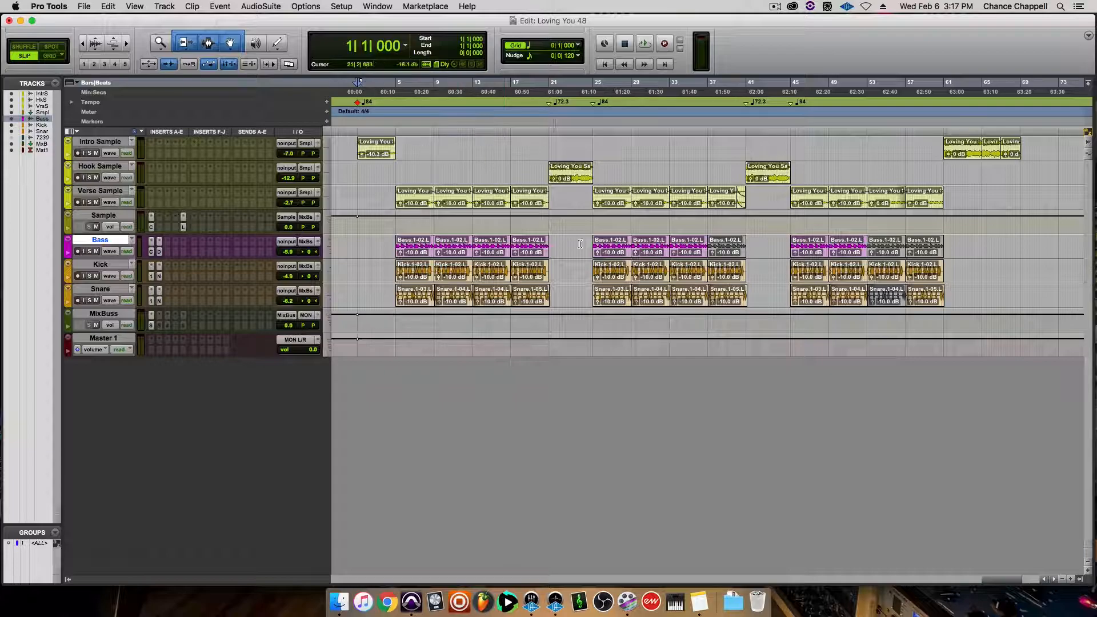
Show the Clips list, widen it to read the session's clip names, and hide it again
{"action": "left_click", "coordinate": [1080, 579]}
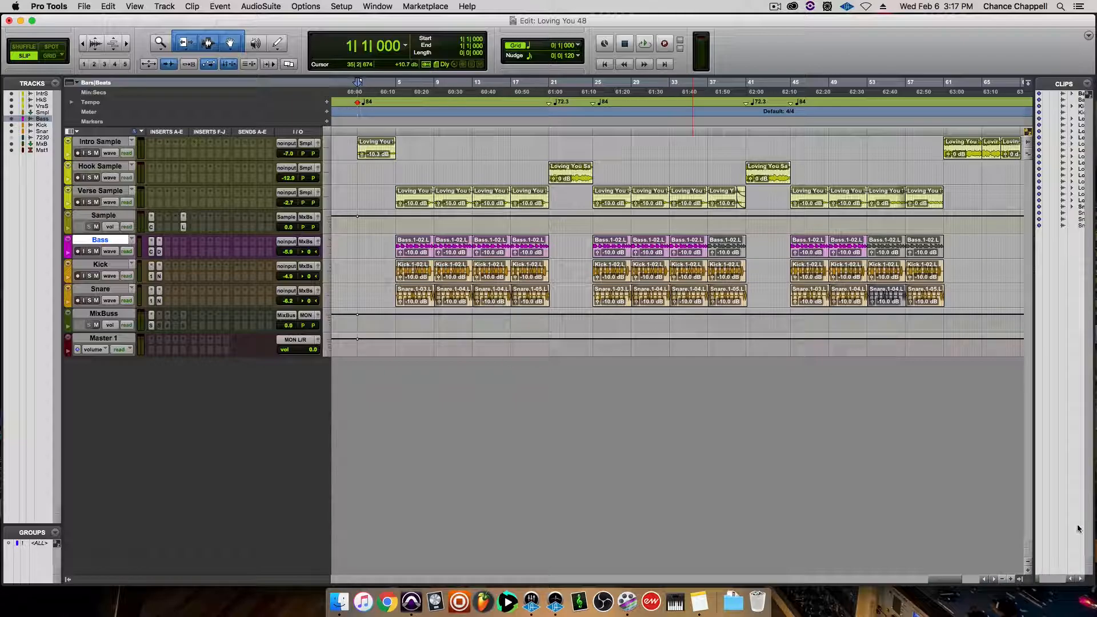
{"action": "left_click_drag", "start_coordinate": [1034, 276], "coordinate": [844, 276]}
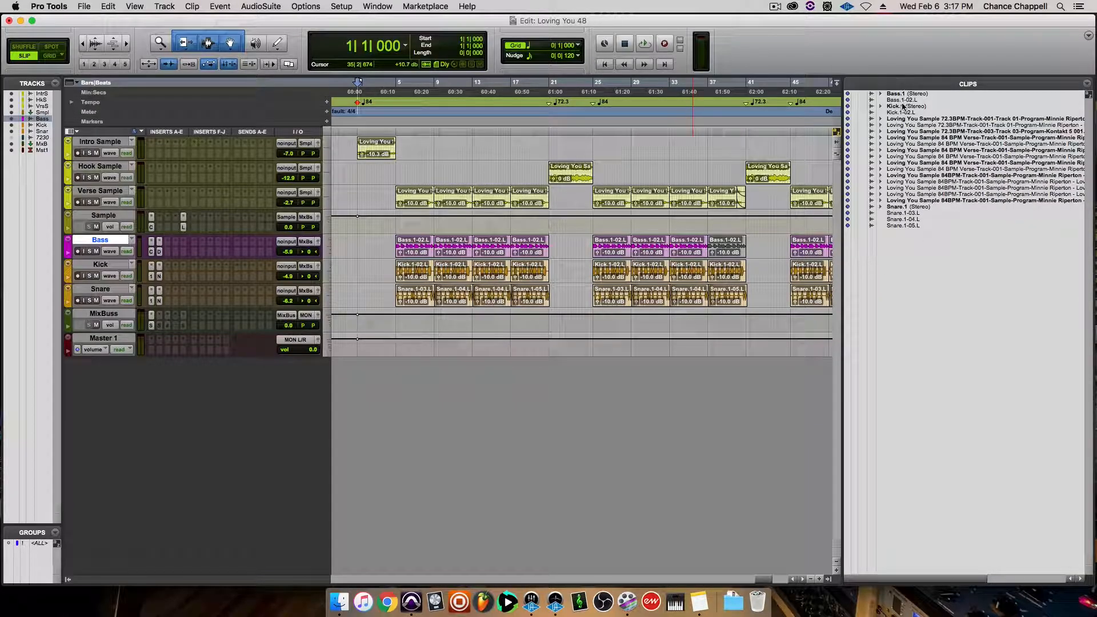
{"action": "left_click", "coordinate": [829, 579]}
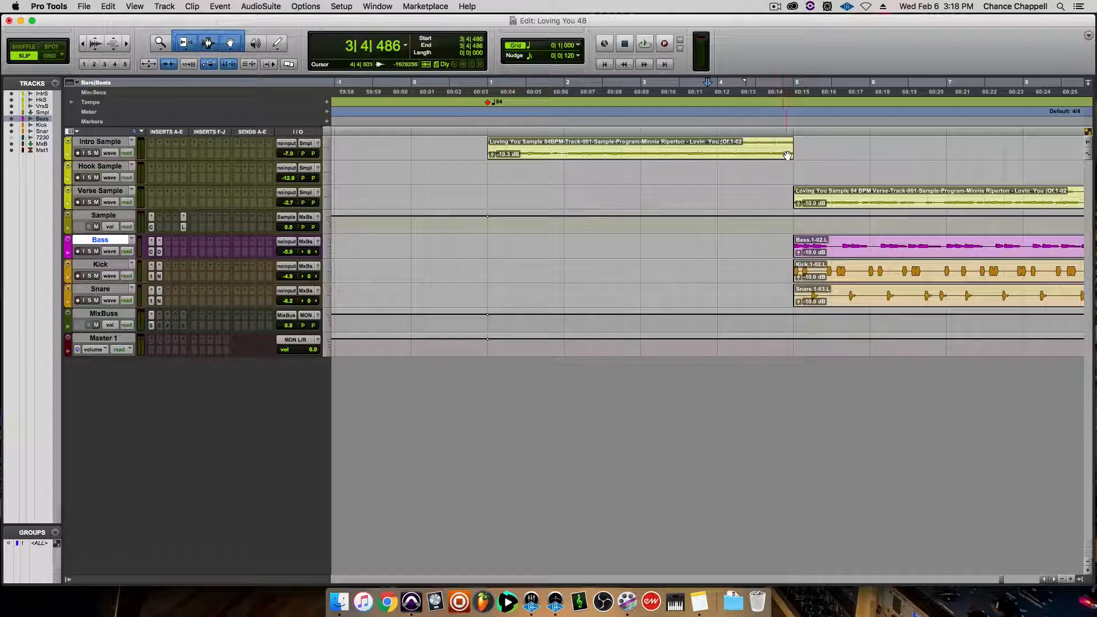
Try trimming the Intro Sample clip's end to bar 3, enabling Grid mode for snapping, and undo the trims
{"action": "left_click_drag", "start_coordinate": [787, 154], "coordinate": [638, 151]}
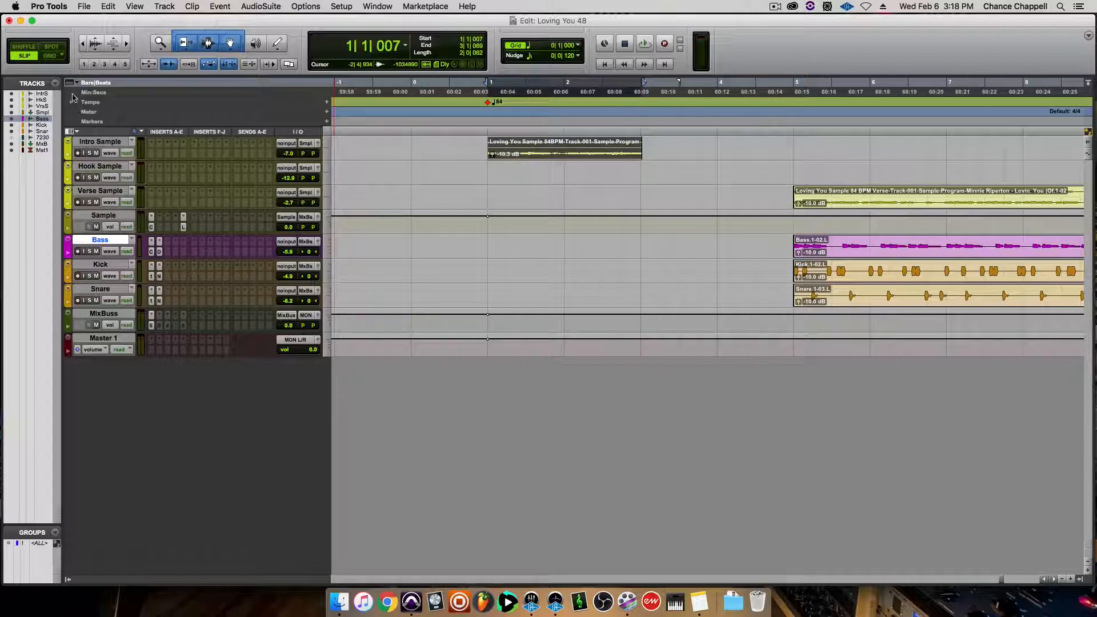
{"action": "left_click", "coordinate": [51, 56]}
{"action": "left_click_drag", "start_coordinate": [637, 151], "coordinate": [639, 151]}
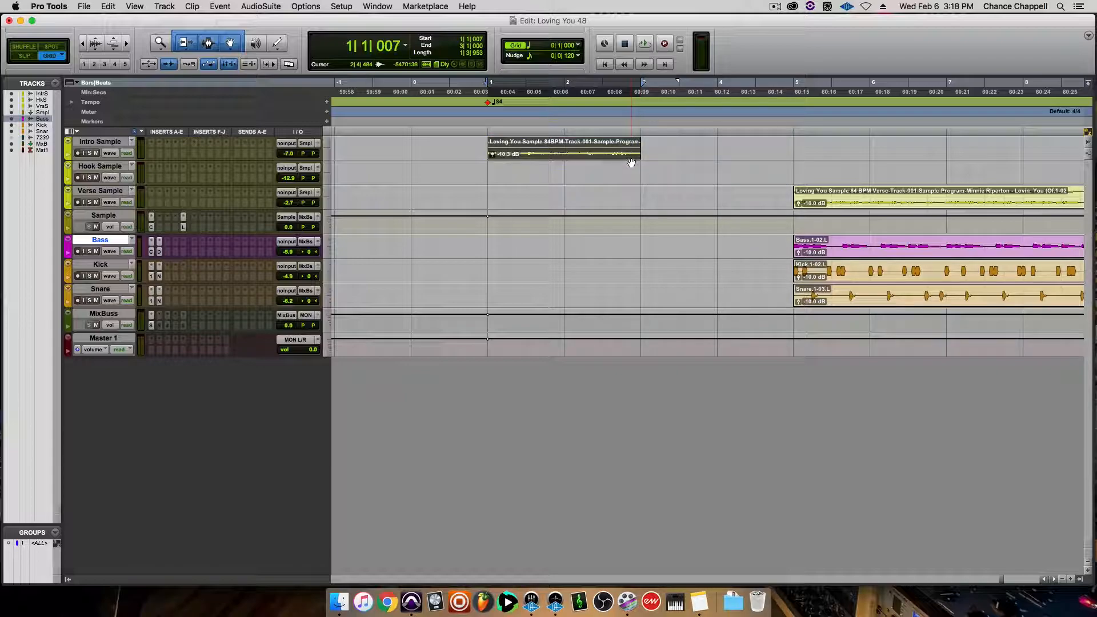
{"action": "key", "text": "super+z"}
{"action": "key", "text": "super+z"}
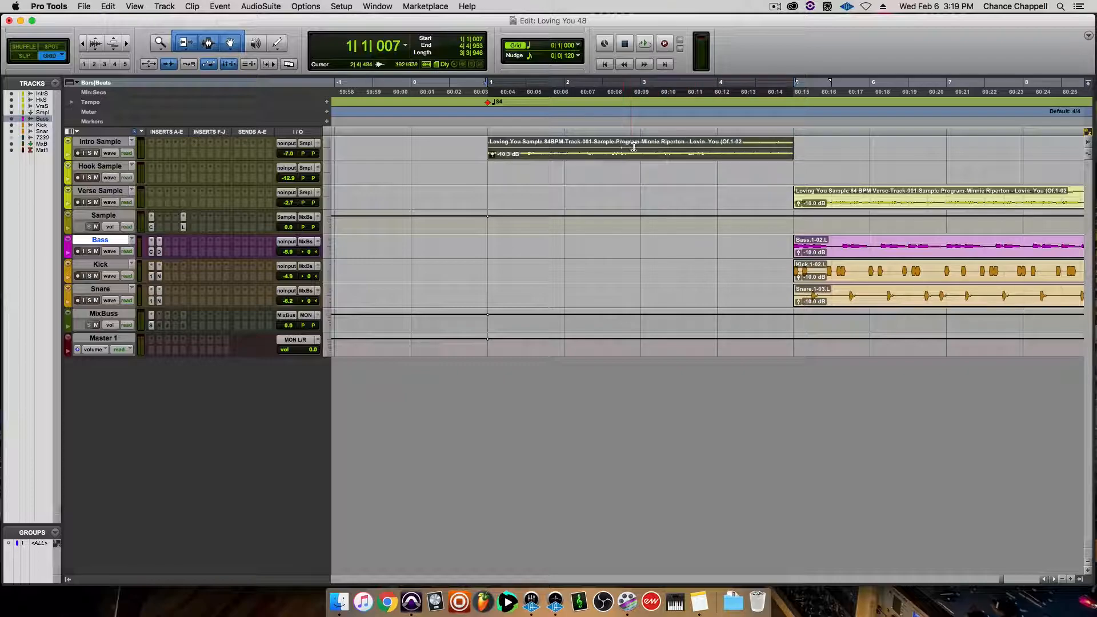
Delete the part of the Intro Sample clip from bar 3 to bar 5 and undo the deletion
{"action": "left_click_drag", "start_coordinate": [641, 148], "coordinate": [788, 147]}
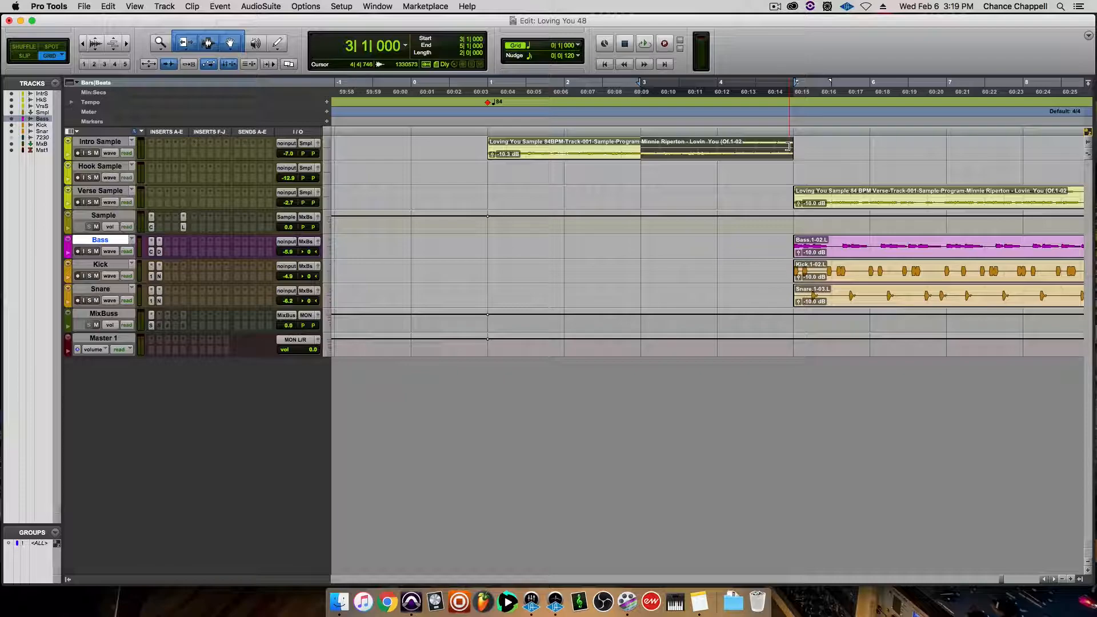
{"action": "key", "text": "Delete"}
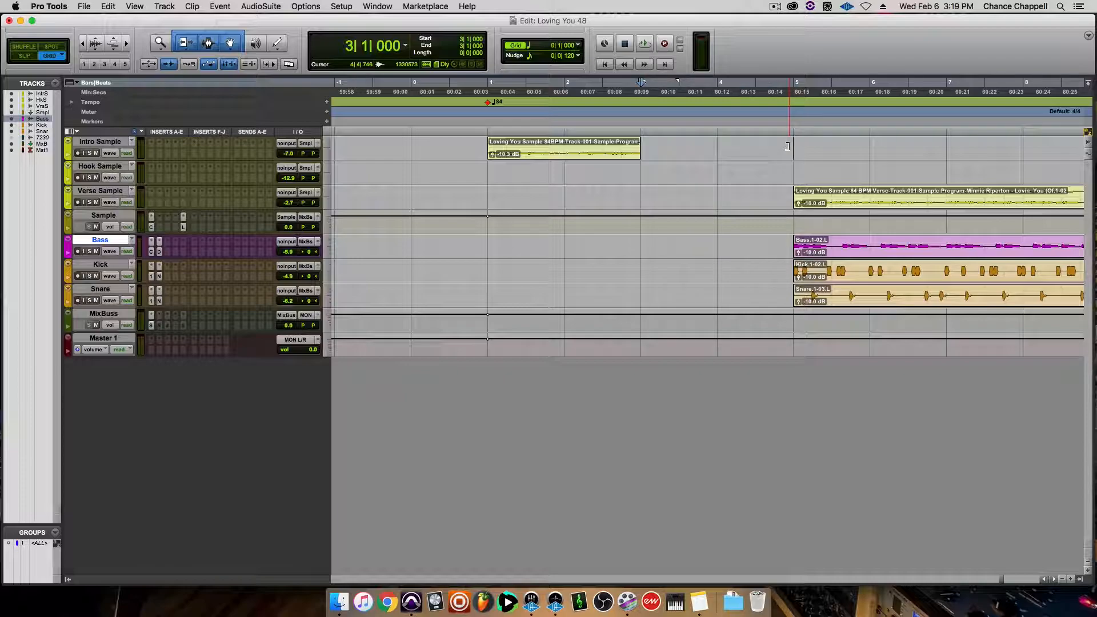
{"action": "key", "text": "super+z"}
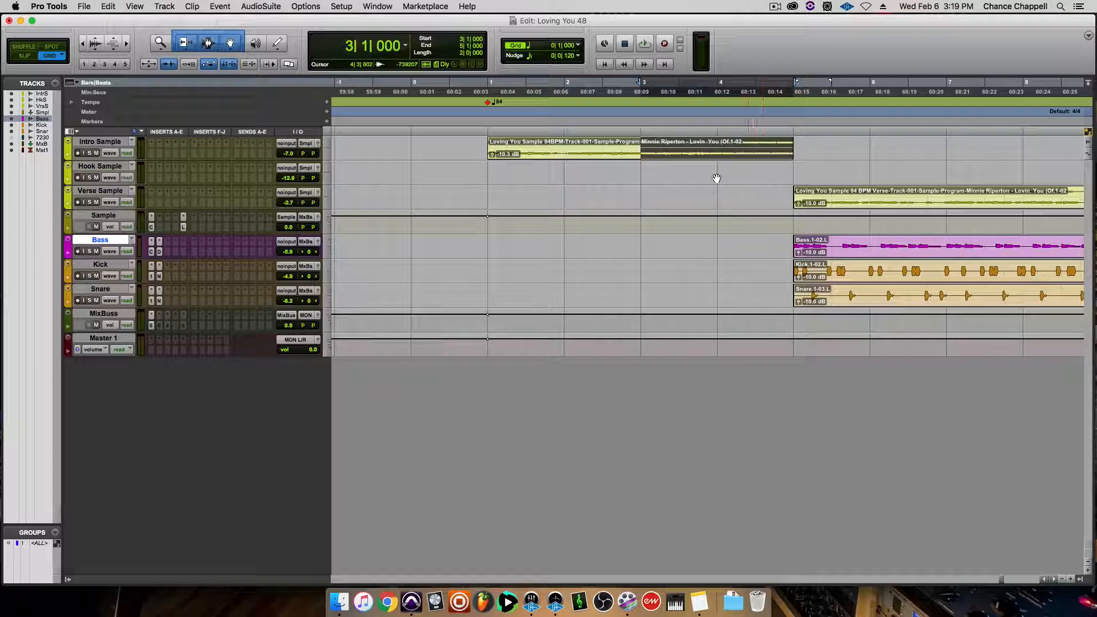
Copy the Verse Sample clip spanning bars 5 to 9 to the same position on the Hook Sample track and undo the copy
{"action": "scroll", "coordinate": [700, 177], "scroll_direction": "right", "scroll_amount": 5}
{"action": "scroll", "coordinate": [697, 178], "scroll_direction": "right", "scroll_amount": 3}
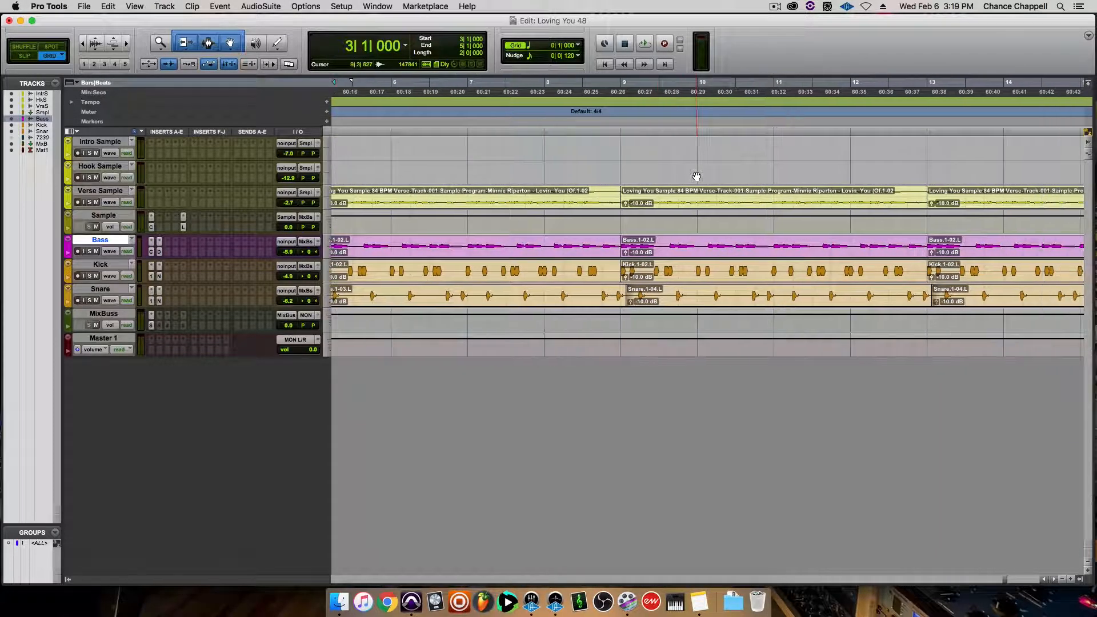
{"action": "scroll", "coordinate": [694, 180], "scroll_direction": "left", "scroll_amount": 3}
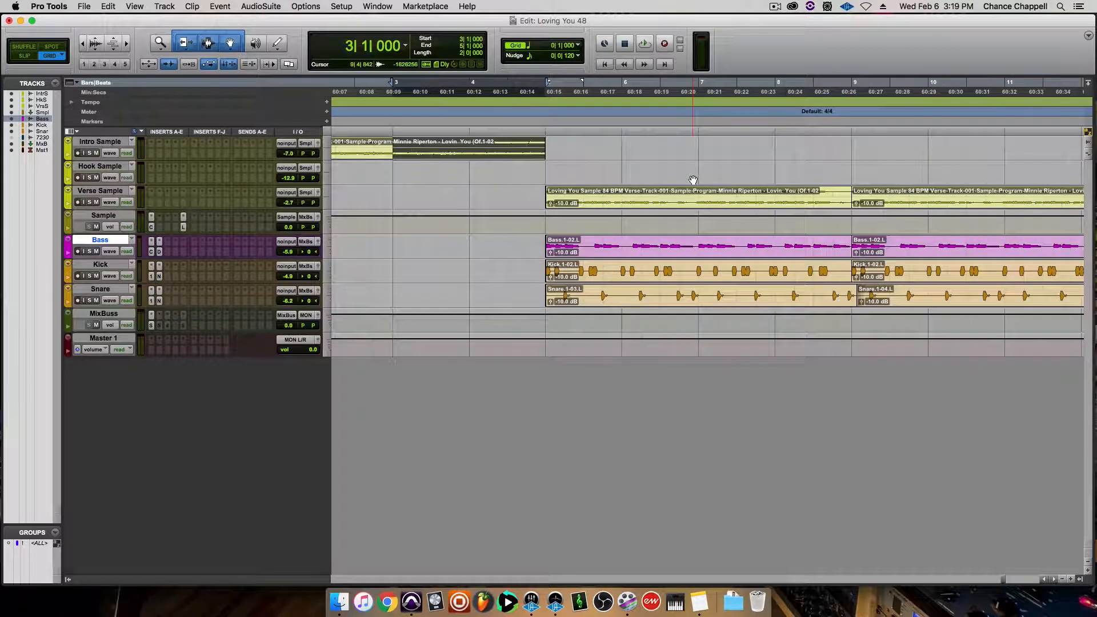
{"action": "left_click", "coordinate": [684, 204]}
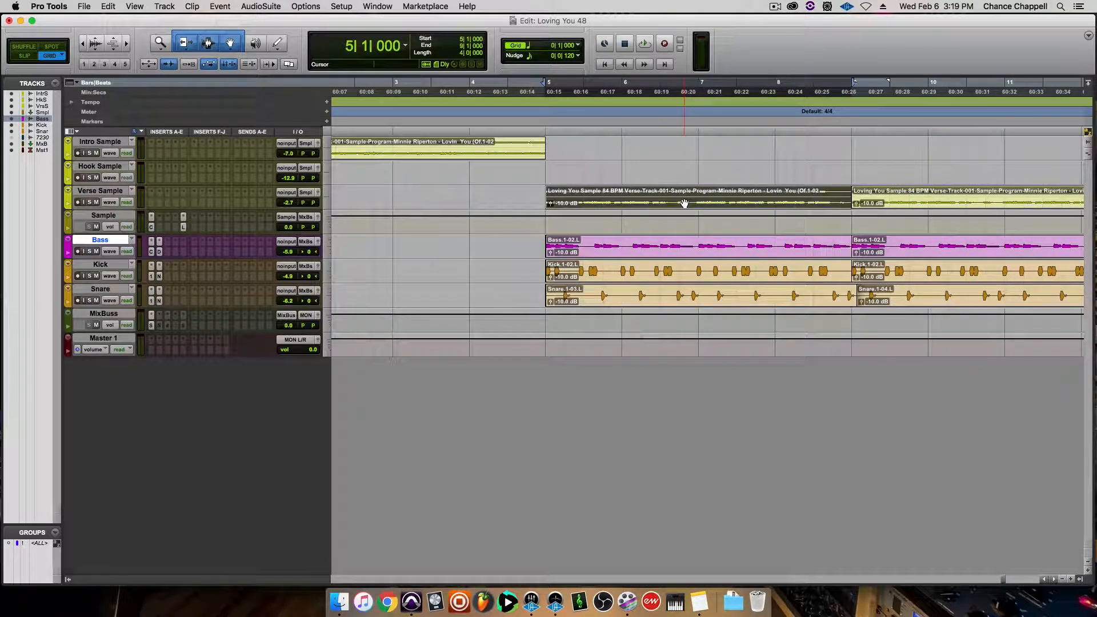
{"action": "left_click_drag", "start_coordinate": [684, 203], "coordinate": [687, 172]}
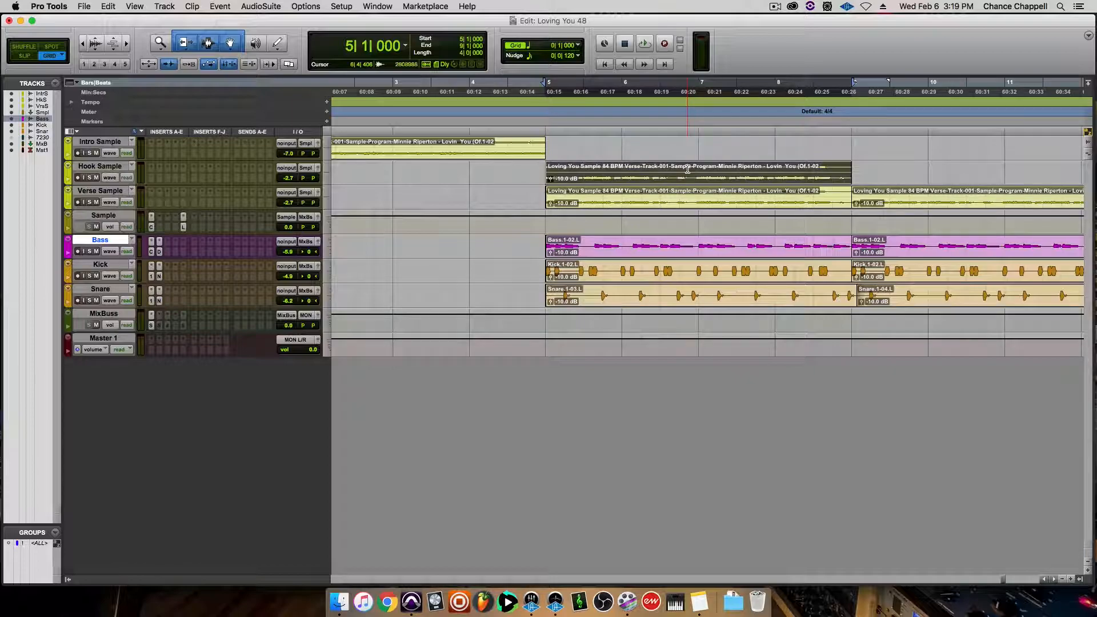
{"action": "key", "text": "super+z"}
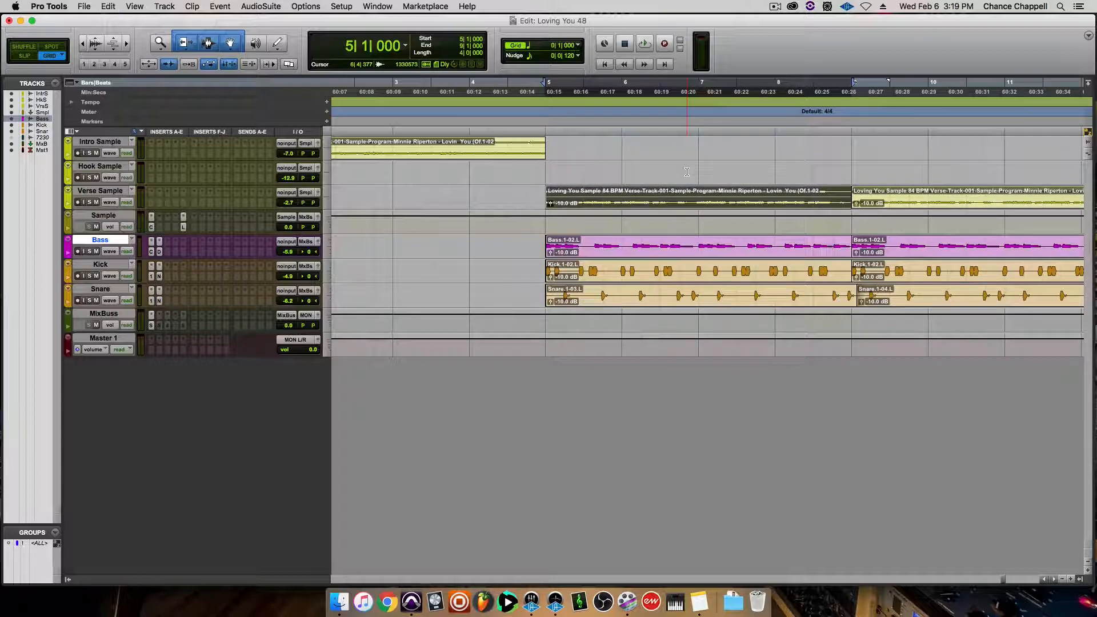
Repeat the Intro Sample clip once so the copy starts at bar 5, and delete that copy
{"action": "left_click", "coordinate": [486, 152]}
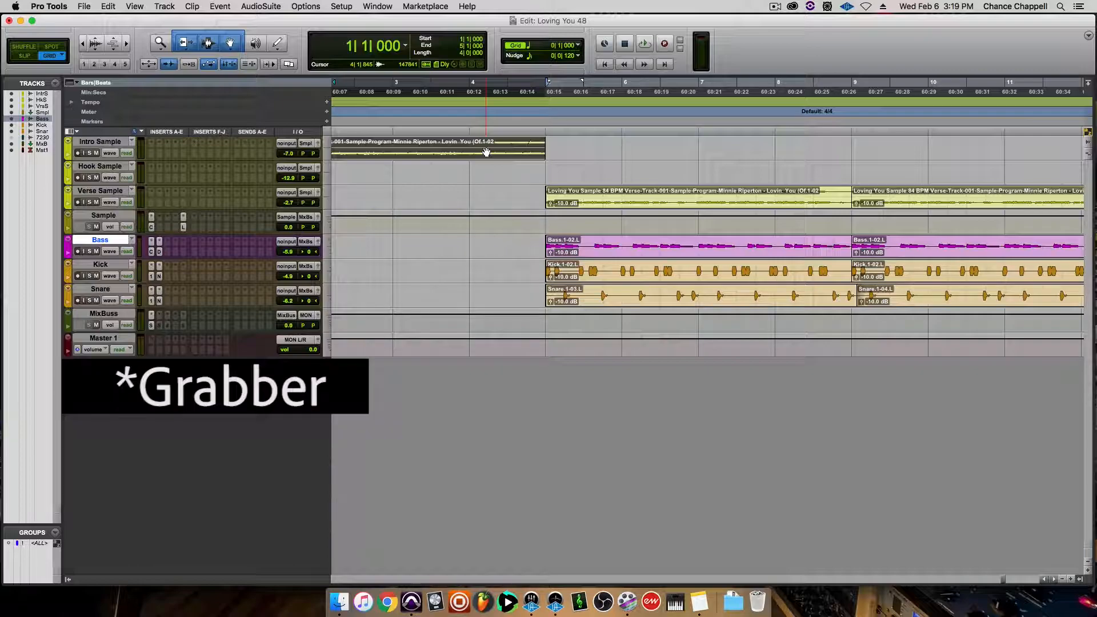
{"action": "key", "text": "alt+r"}
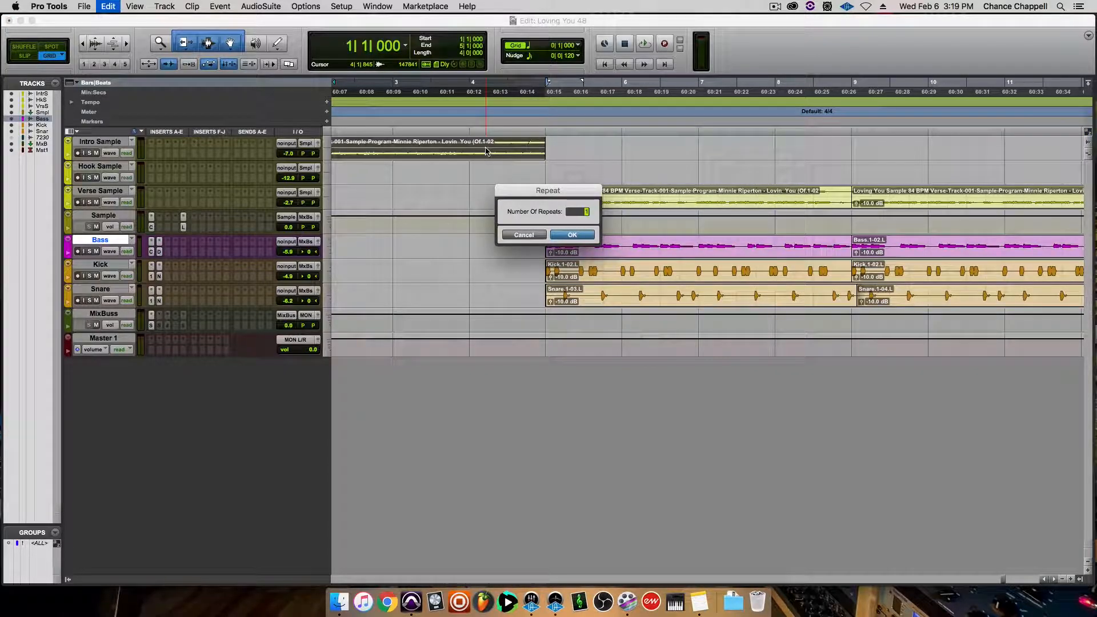
{"action": "key", "text": "Return"}
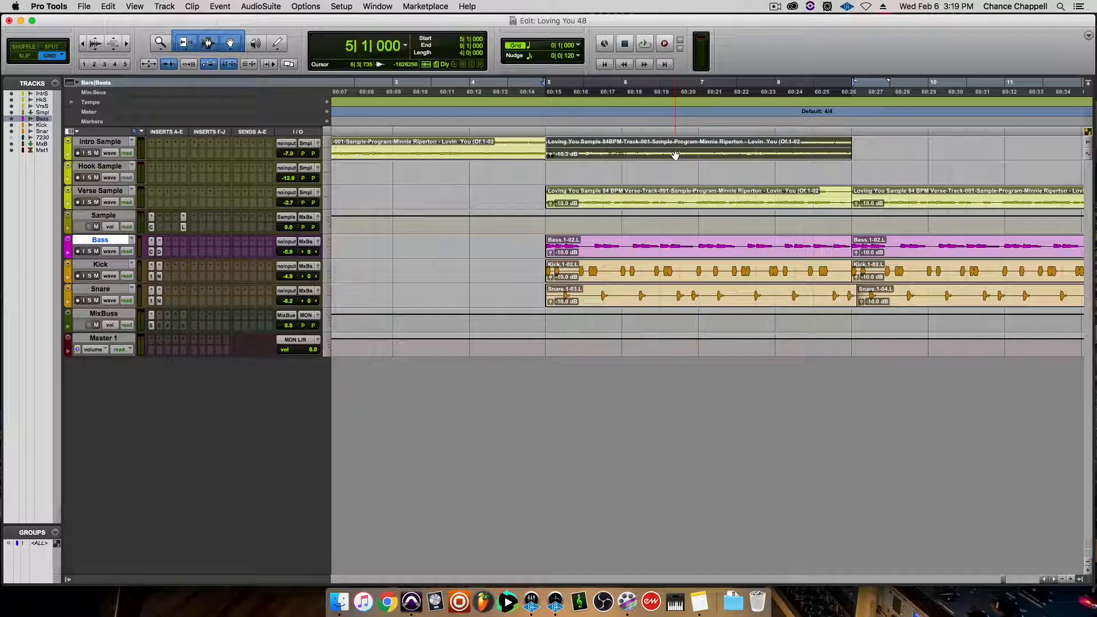
{"action": "key", "text": "Delete"}
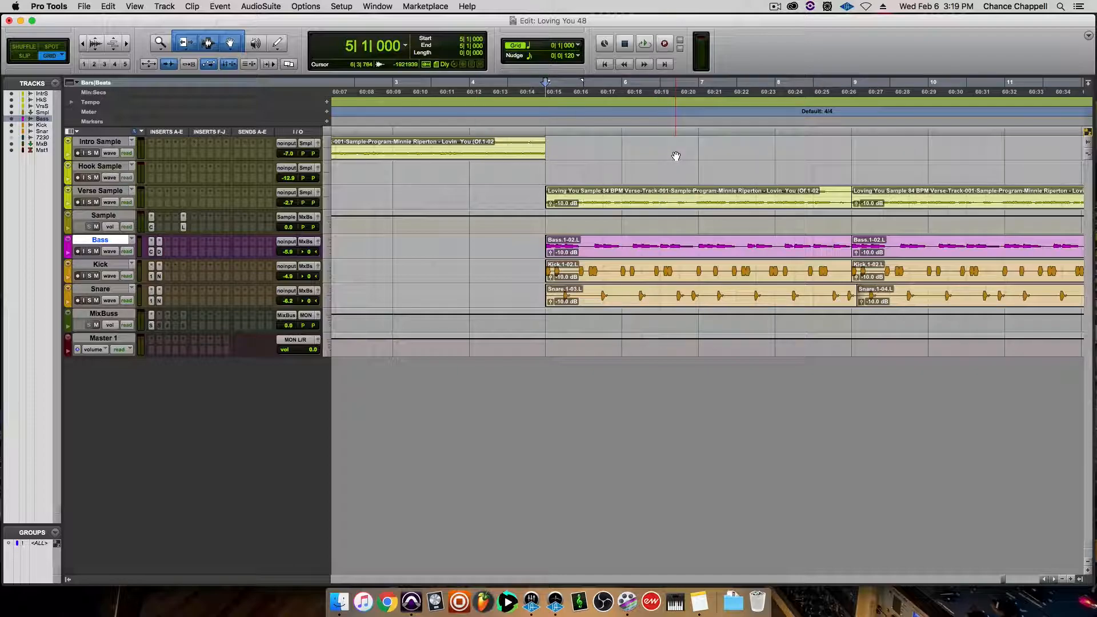
Preview the AudioSuite Vari-Fi Slow Down effect on the Intro Sample clip and render it into the track with fades on
{"action": "left_click", "coordinate": [413, 156]}
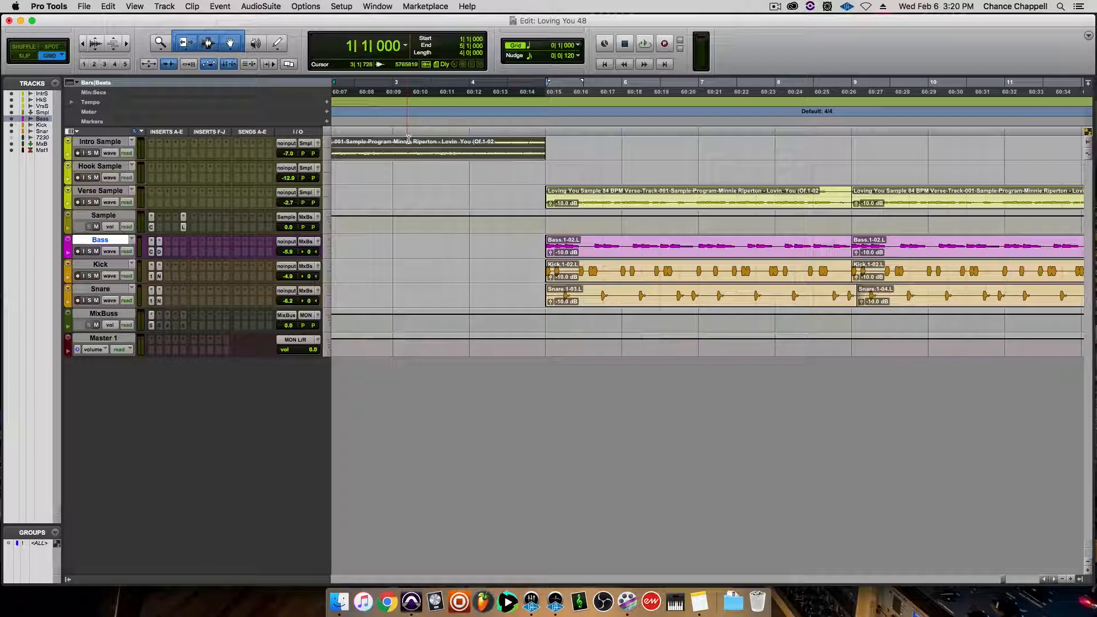
{"action": "left_click", "coordinate": [265, 5]}
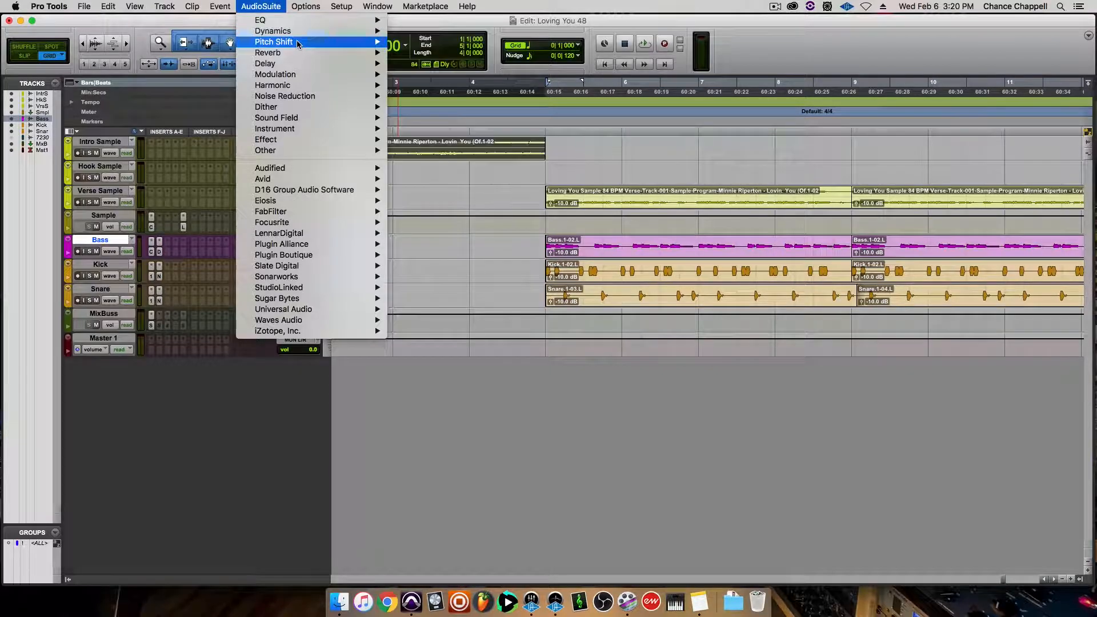
{"action": "mouse_move", "coordinate": [303, 43]}
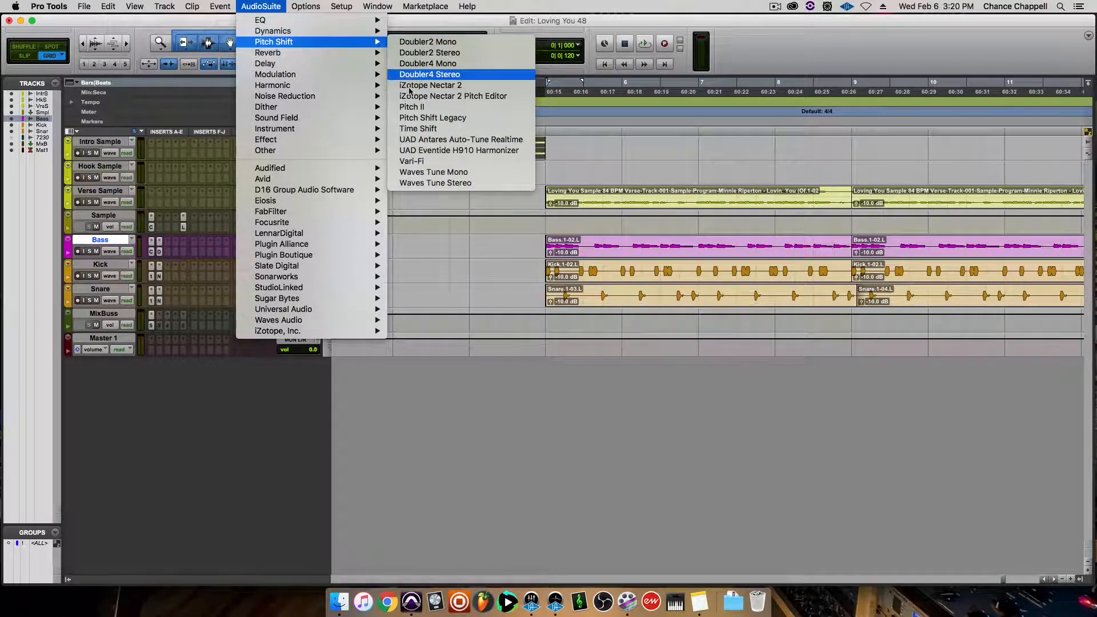
{"action": "left_click", "coordinate": [413, 161]}
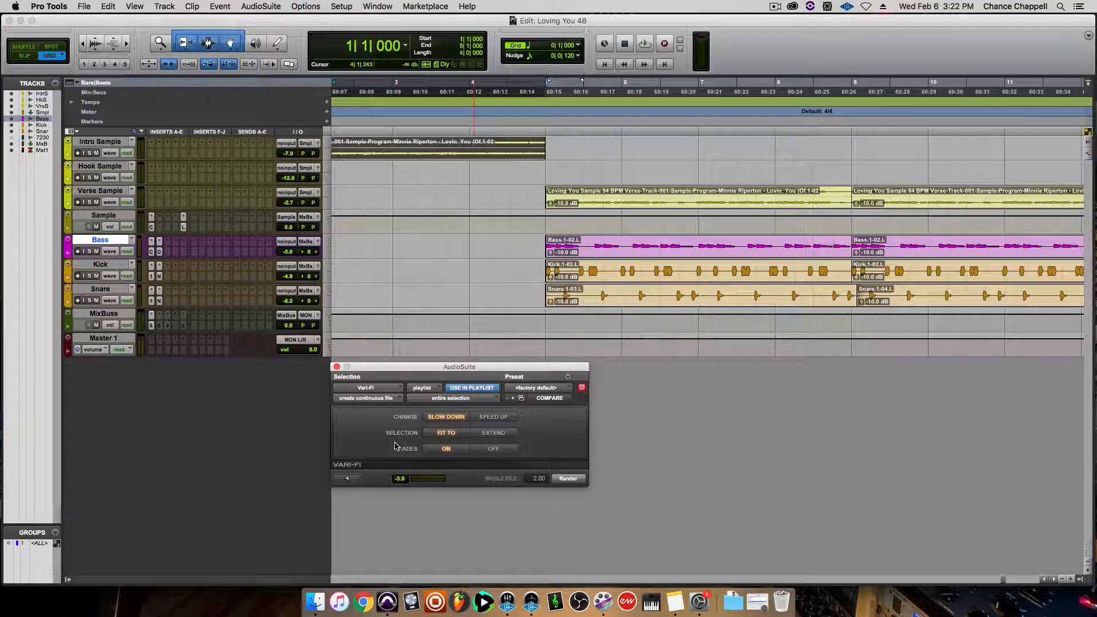
{"action": "left_click", "coordinate": [353, 482]}
{"action": "left_click", "coordinate": [349, 479]}
{"action": "left_click", "coordinate": [568, 479]}
Play the rendered Intro Sample clip from bar 1 past bar 5, stop playback and close the Vari-Fi window
{"action": "scroll", "coordinate": [466, 263], "scroll_direction": "left", "scroll_amount": 3}
{"action": "scroll", "coordinate": [466, 263], "scroll_direction": "left", "scroll_amount": 3}
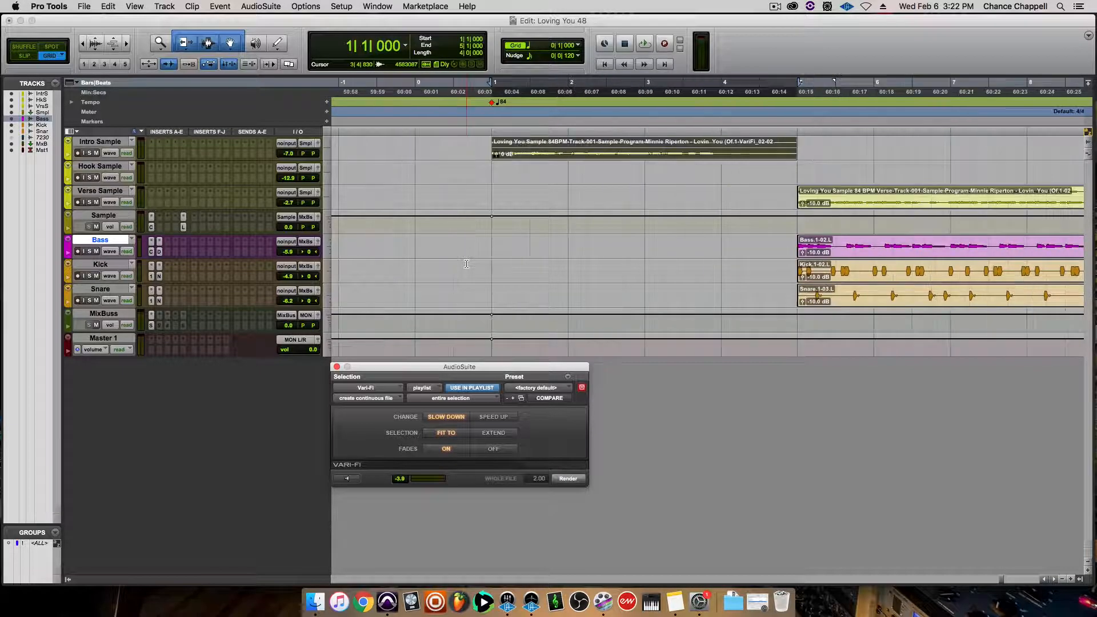
{"action": "left_click", "coordinate": [491, 173]}
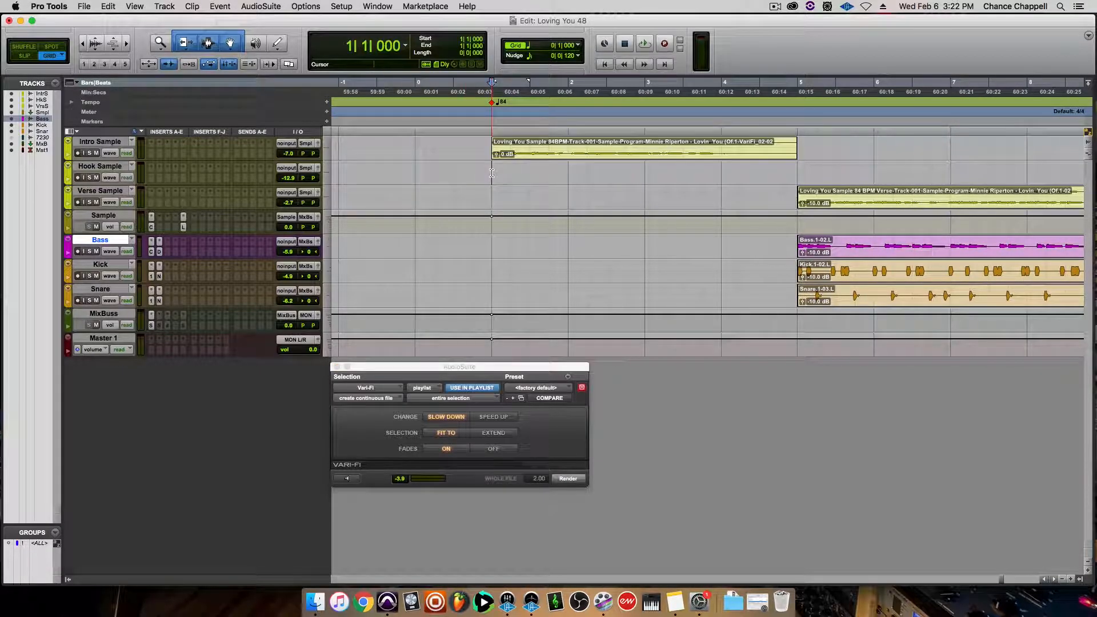
{"action": "key", "text": "space"}
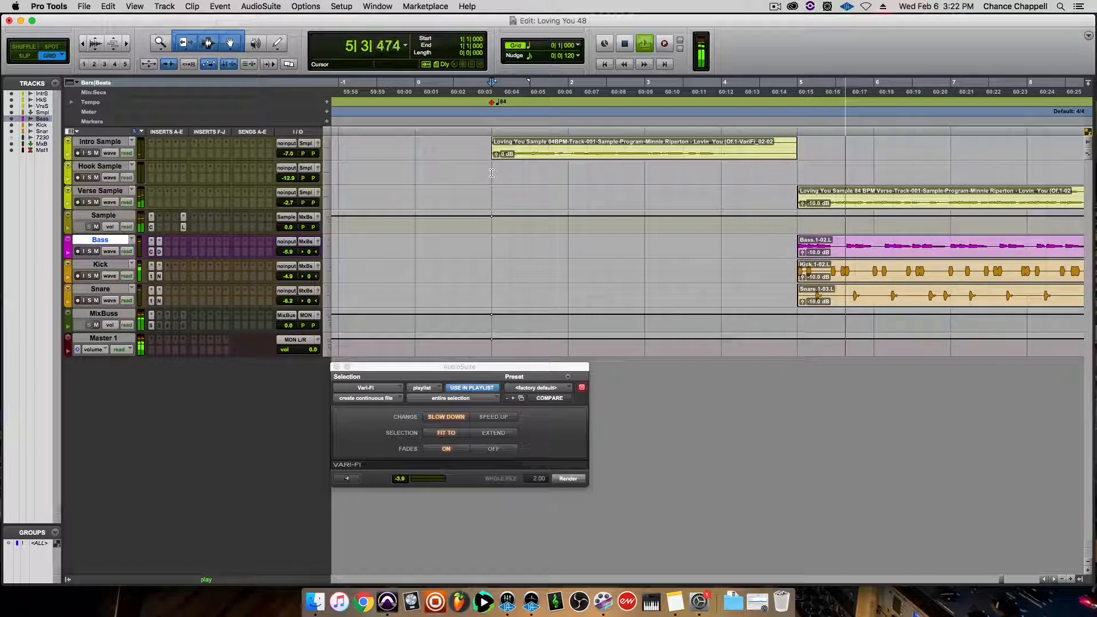
{"action": "key", "text": "space"}
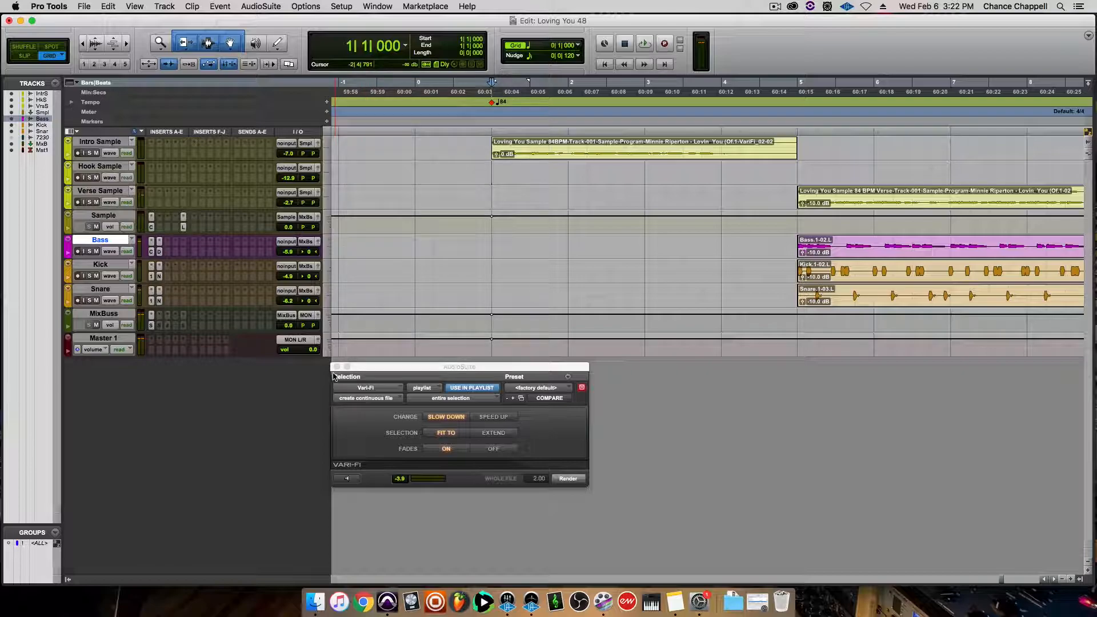
{"action": "left_click", "coordinate": [336, 368]}
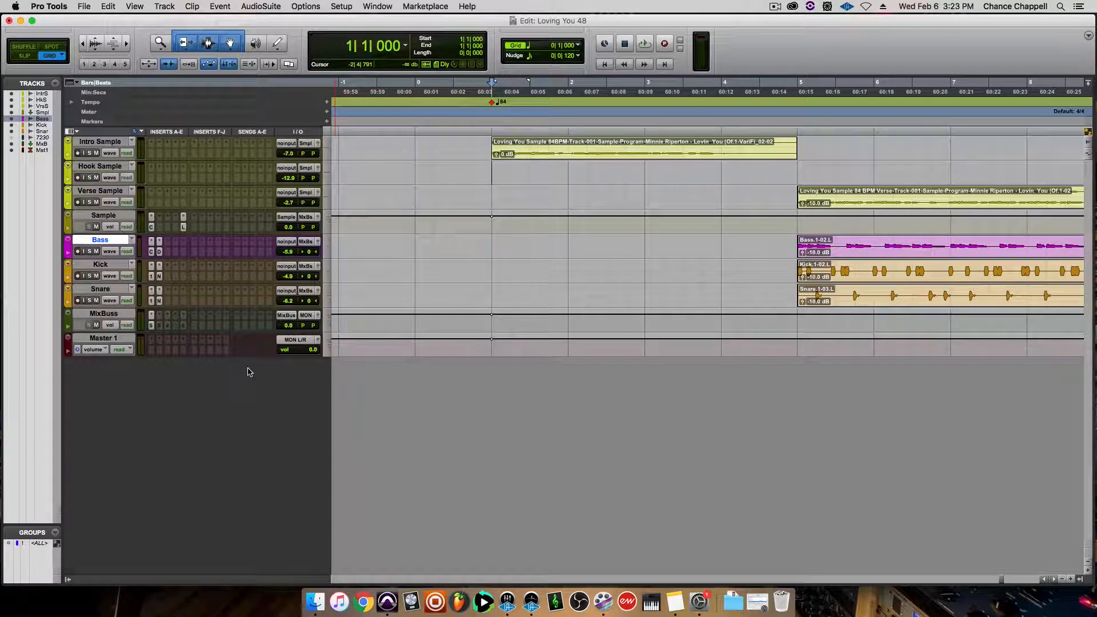
Look over the channel strips in the Mix window and return to the Edit window
{"action": "key", "text": "super+equal"}
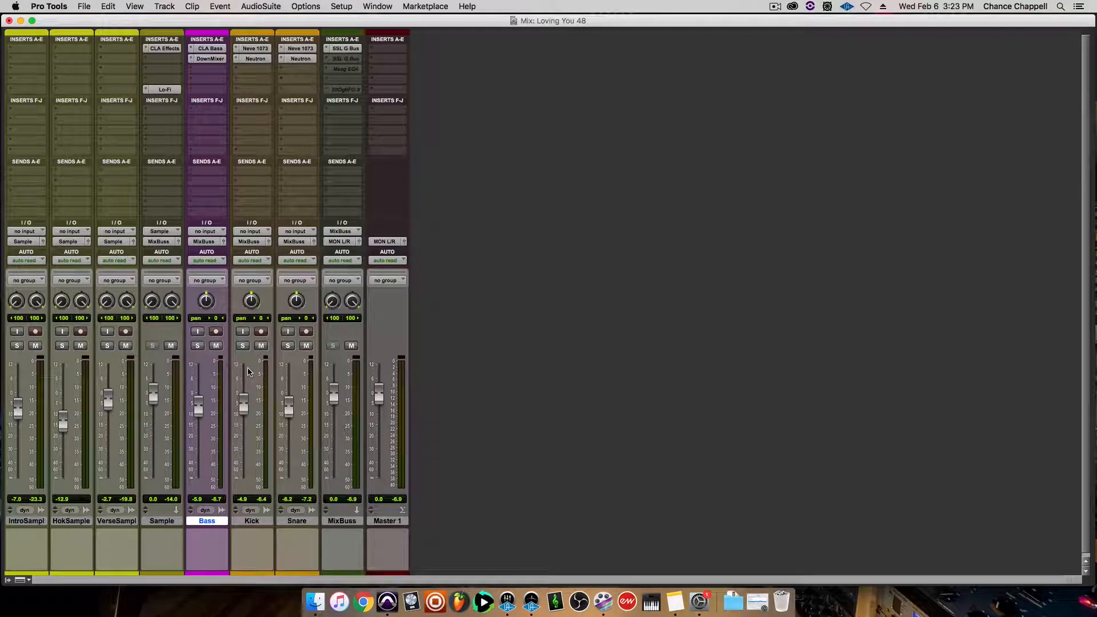
{"action": "key", "text": "super+equal"}
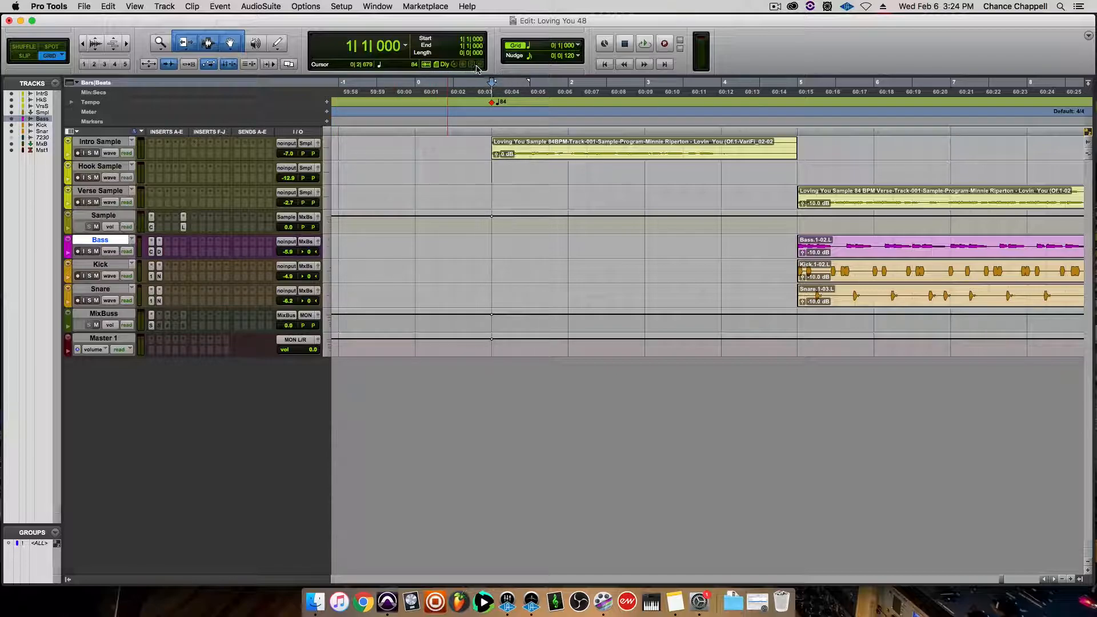
Solo and unsolo the Bass track, and switch its mute on and off again
{"action": "left_click", "coordinate": [89, 251]}
{"action": "left_click", "coordinate": [90, 252]}
{"action": "left_click", "coordinate": [96, 252]}
{"action": "left_click", "coordinate": [481, 65]}
{"action": "left_click", "coordinate": [95, 252]}
Examine the session's Delay Compensation option
{"action": "left_click", "coordinate": [311, 5]}
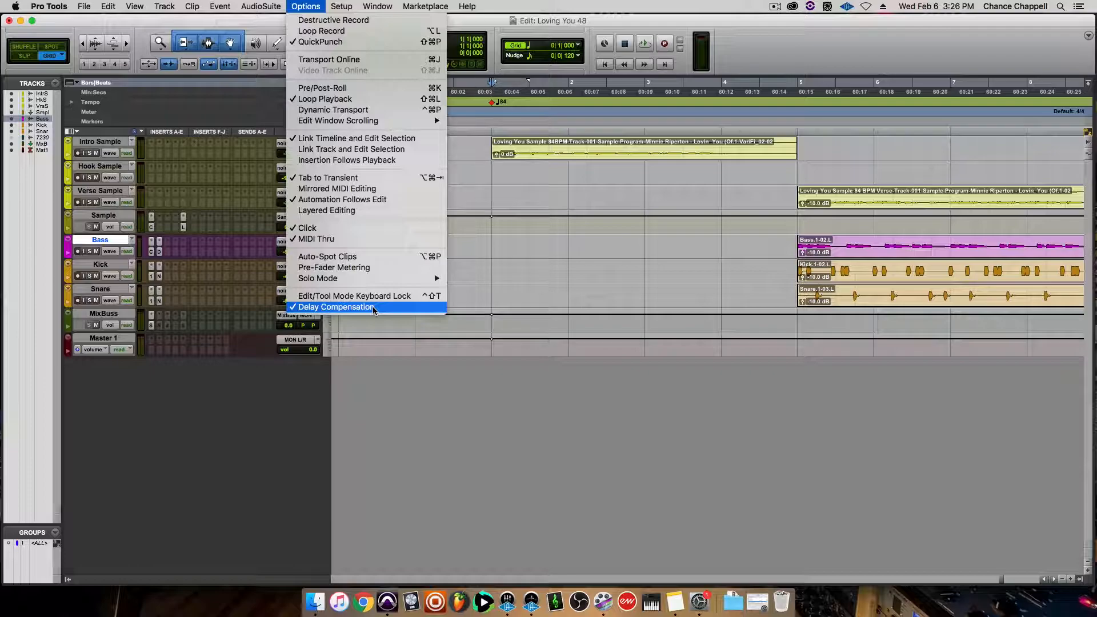
{"action": "left_click", "coordinate": [373, 307]}
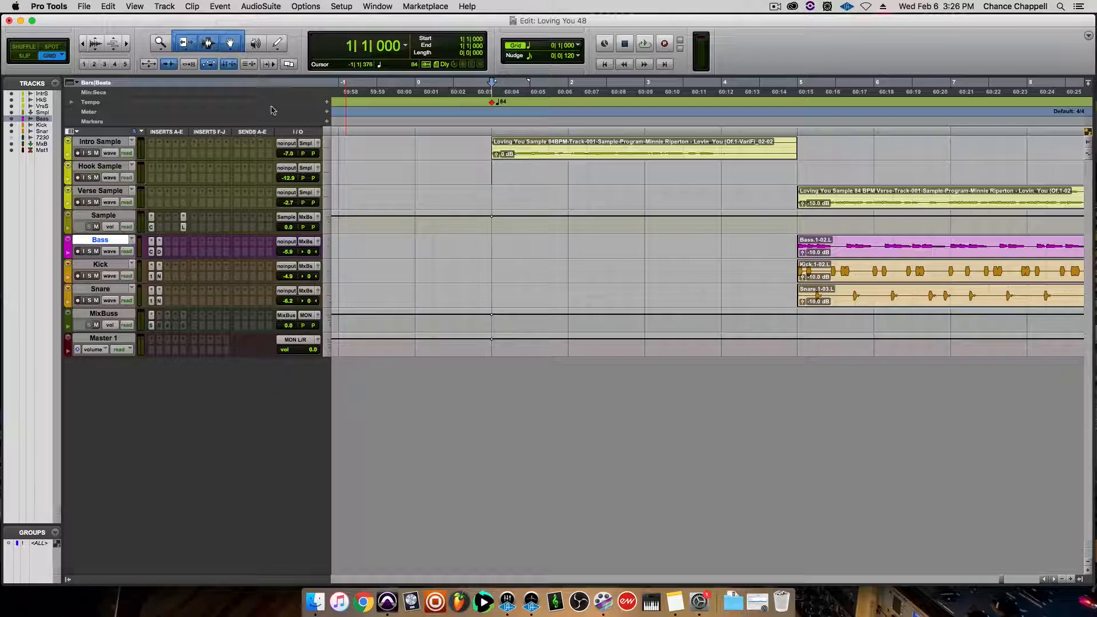
Show the Transport window, place it directly below the tracks, and view the time formats offered for its main counter
{"action": "left_click", "coordinate": [379, 6]}
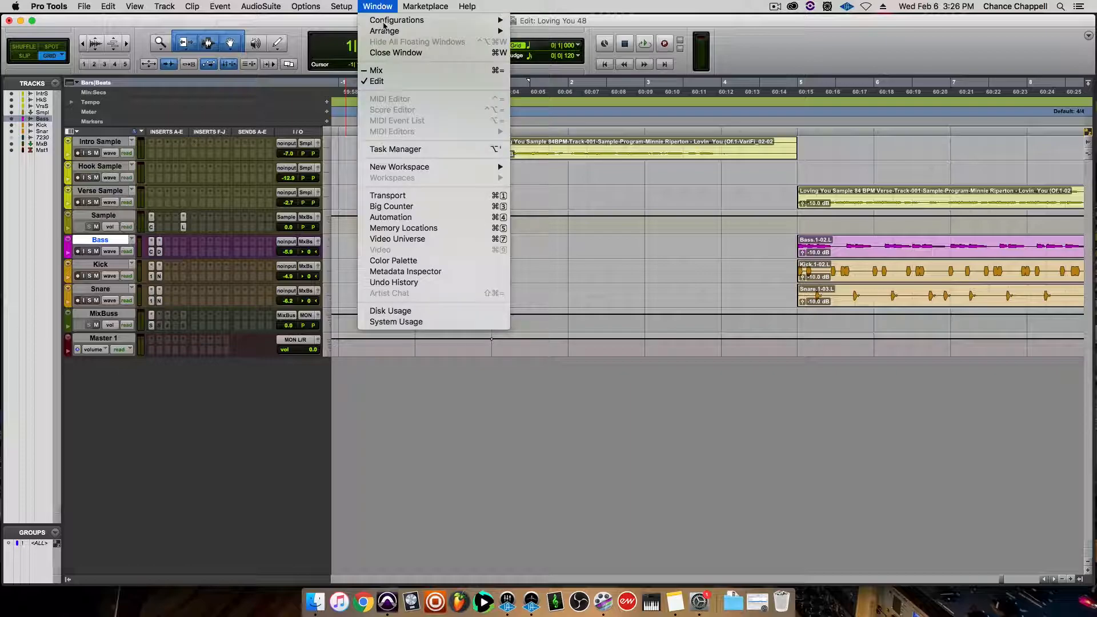
{"action": "left_click", "coordinate": [401, 195]}
{"action": "left_click_drag", "start_coordinate": [834, 89], "coordinate": [286, 368]}
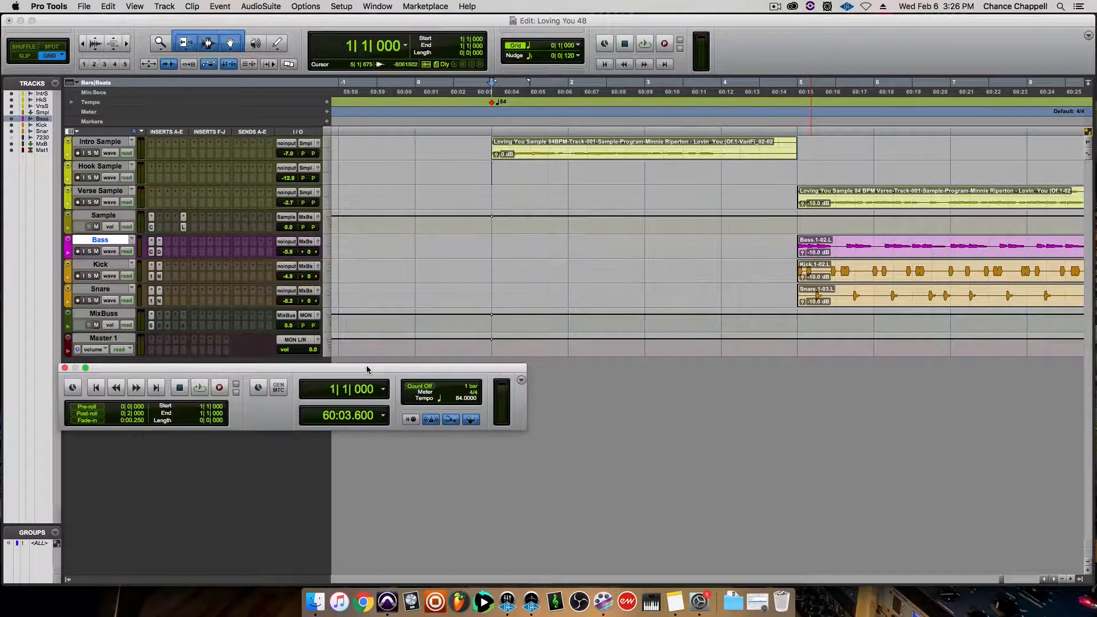
{"action": "left_click", "coordinate": [386, 395]}
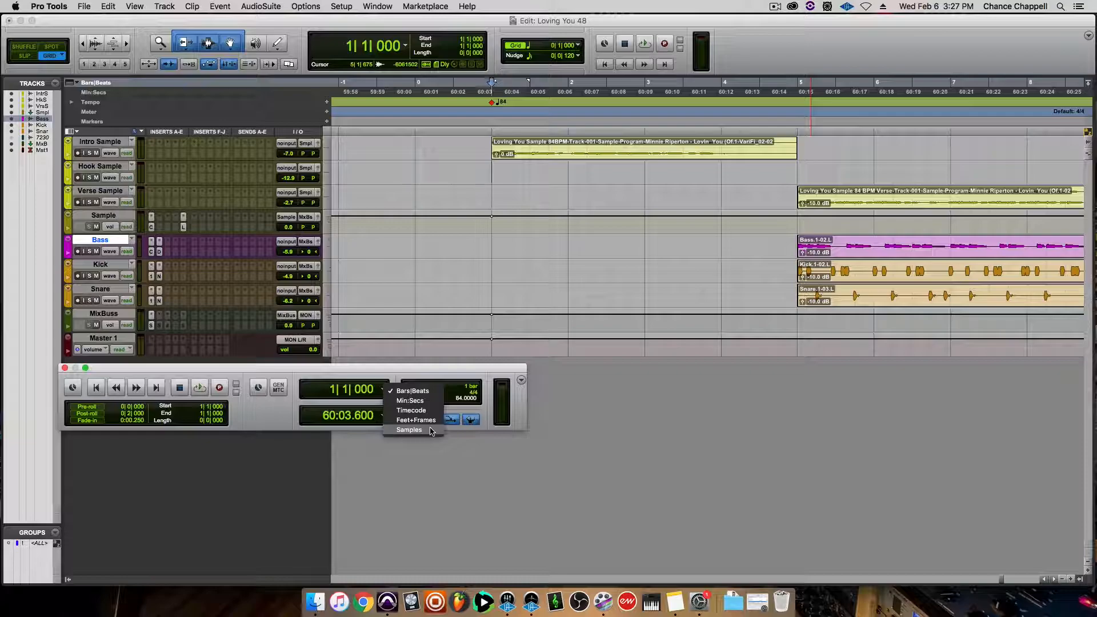
{"action": "left_click", "coordinate": [378, 371]}
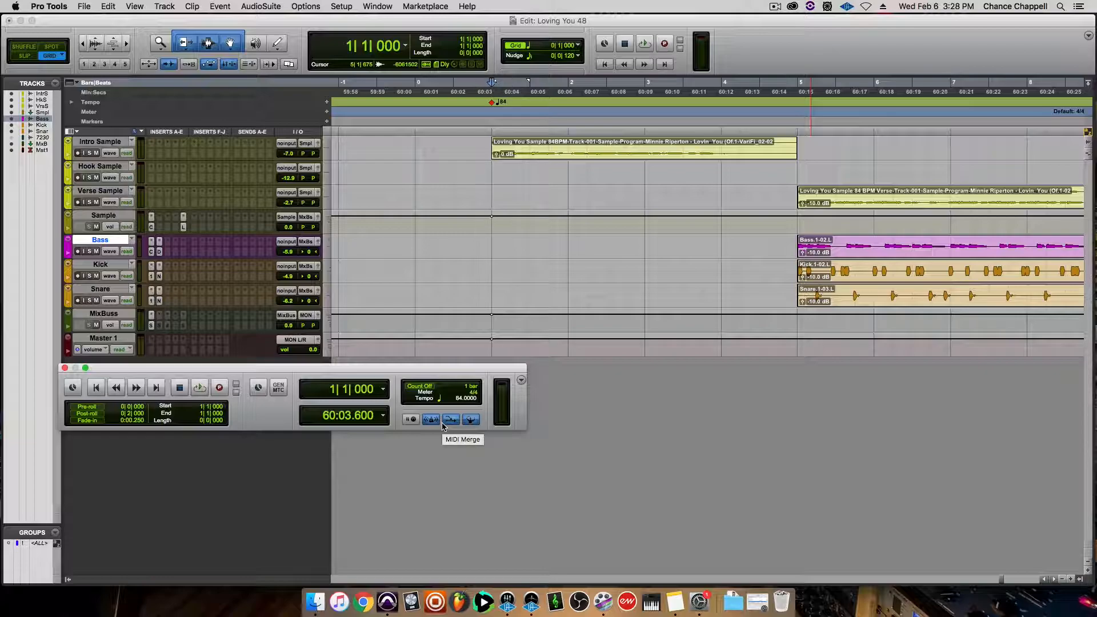
{"action": "left_click", "coordinate": [341, 5]}
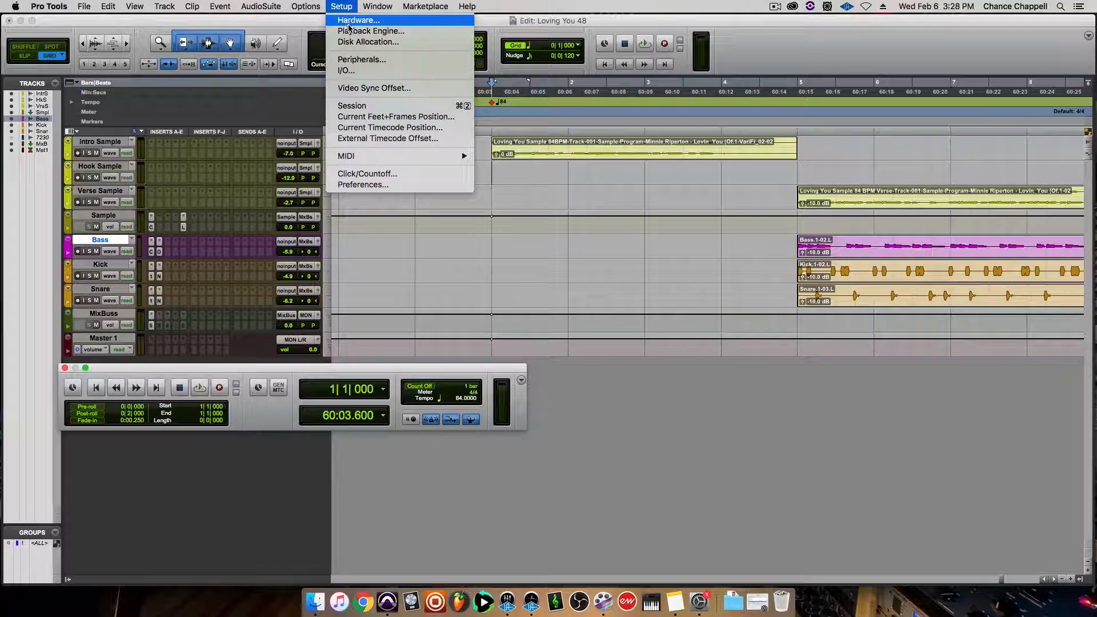
{"action": "left_click", "coordinate": [366, 30]}
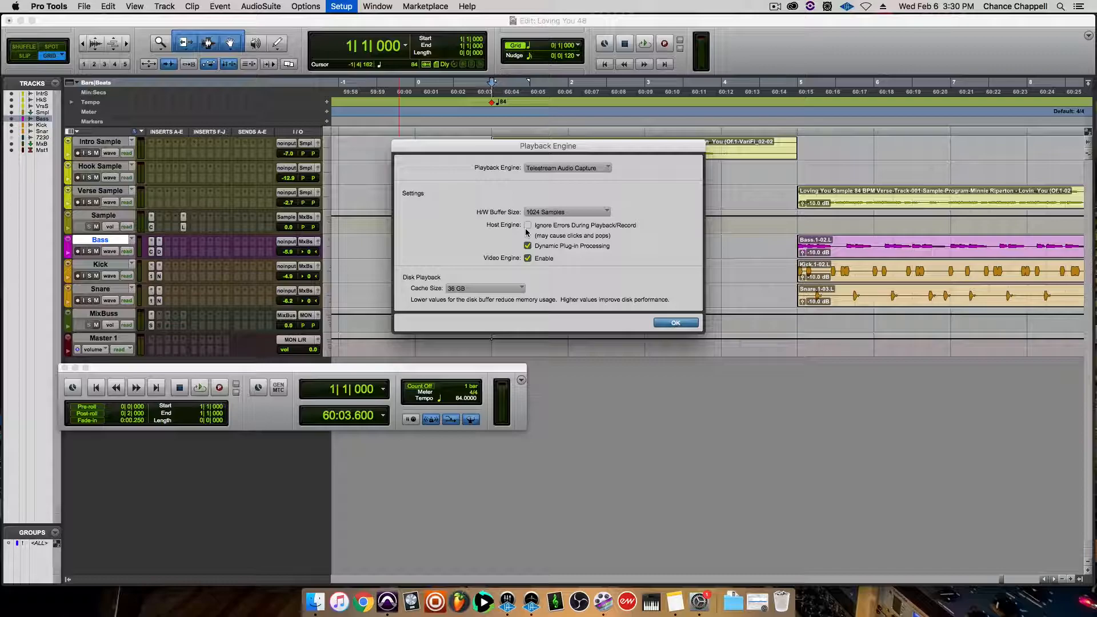
{"action": "key", "text": "Return"}
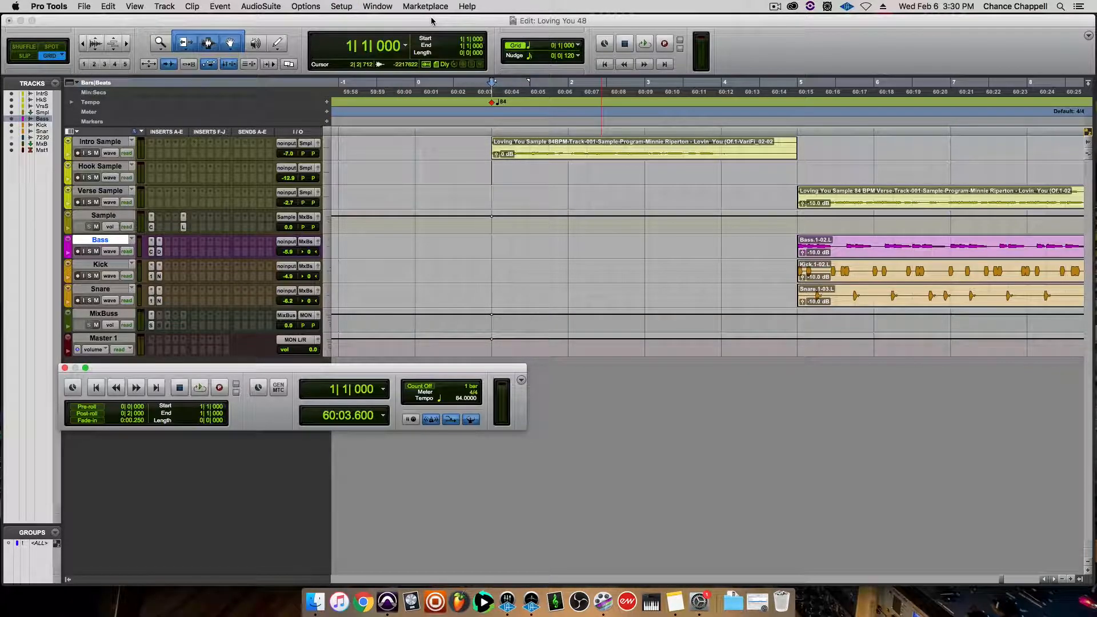
Show the System Usage window to check CPU, disk and memory activity
{"action": "left_click", "coordinate": [382, 6]}
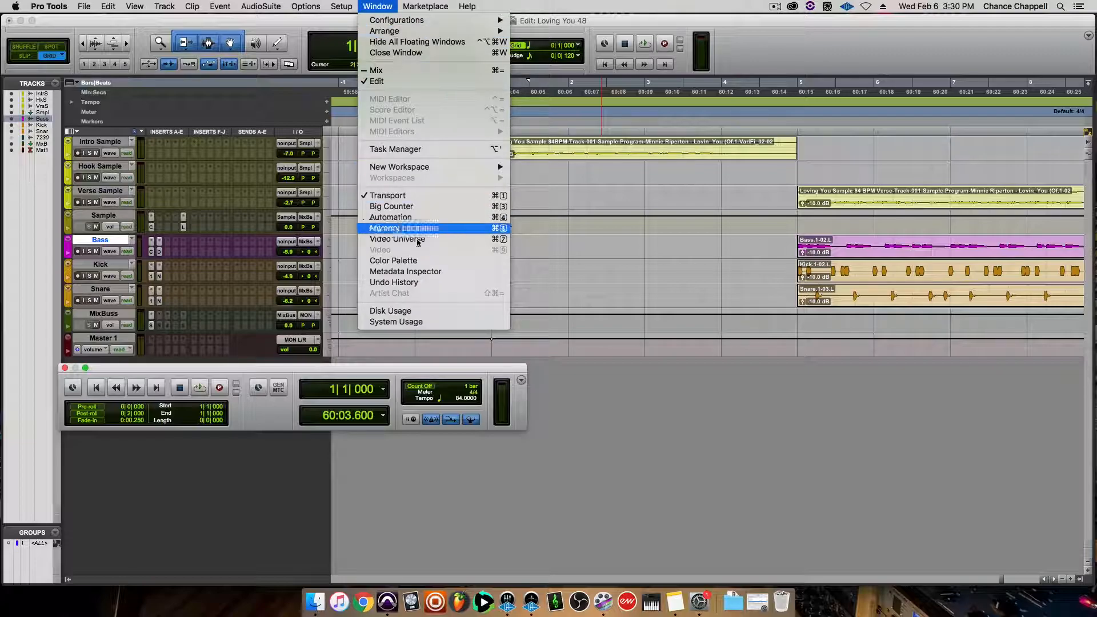
{"action": "left_click", "coordinate": [420, 322]}
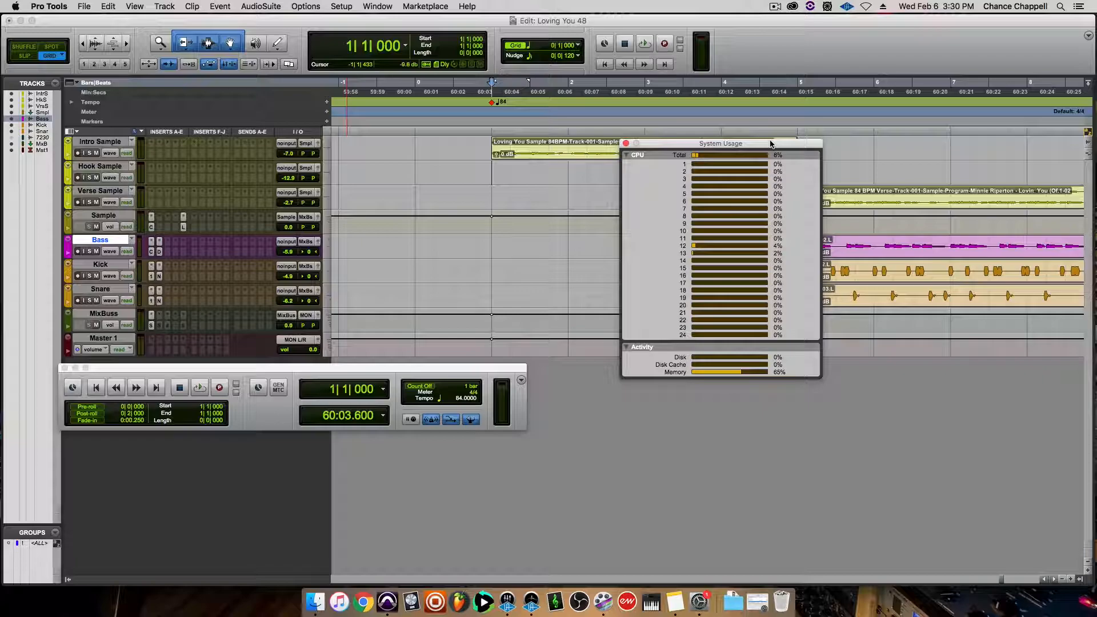